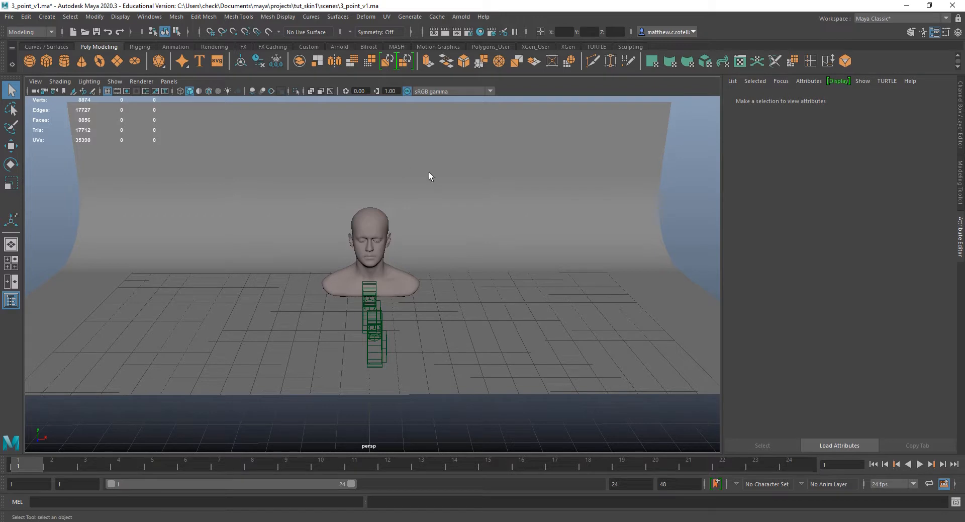
pyautogui.click(461, 17)
pyautogui.moveTo(506, 71)
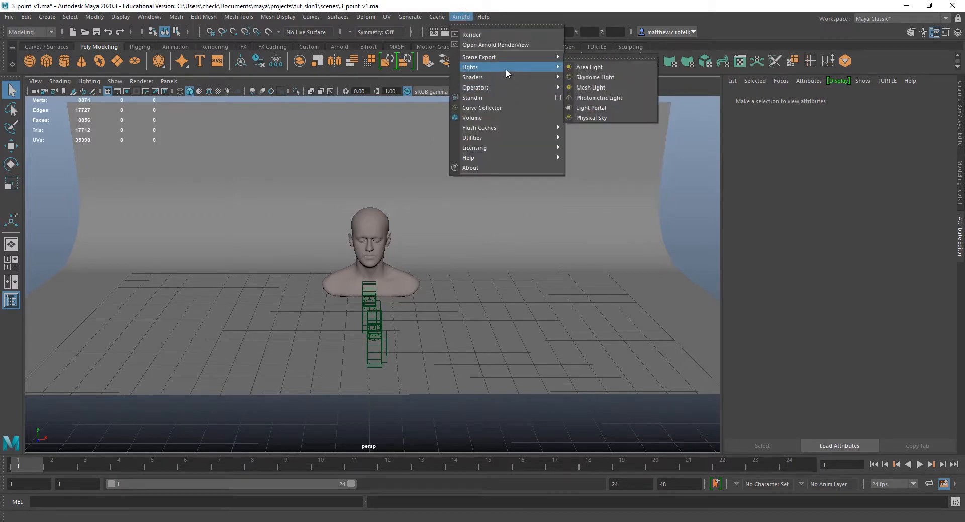
pyautogui.click(528, 2)
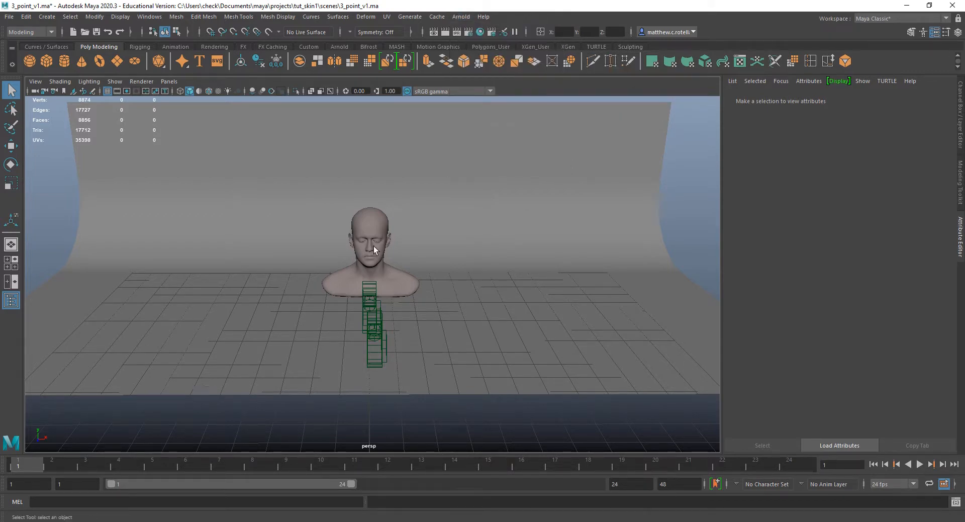
# Look over the scene and select the head bust, followed by the curved backdrop
pyautogui.scroll(5, 324, 268)
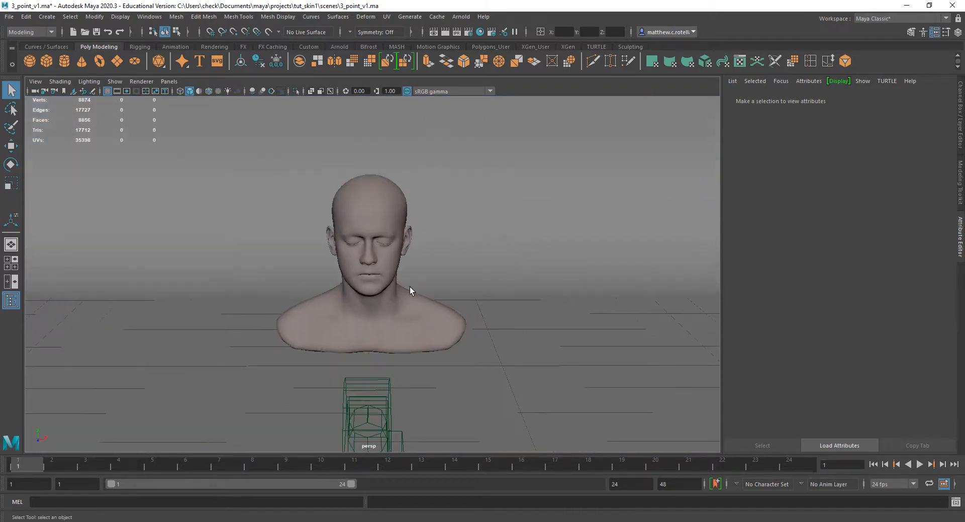
pyautogui.keyDown('alt'); pyautogui.moveTo(447, 332); pyautogui.dragTo(409, 323); pyautogui.keyUp('alt')
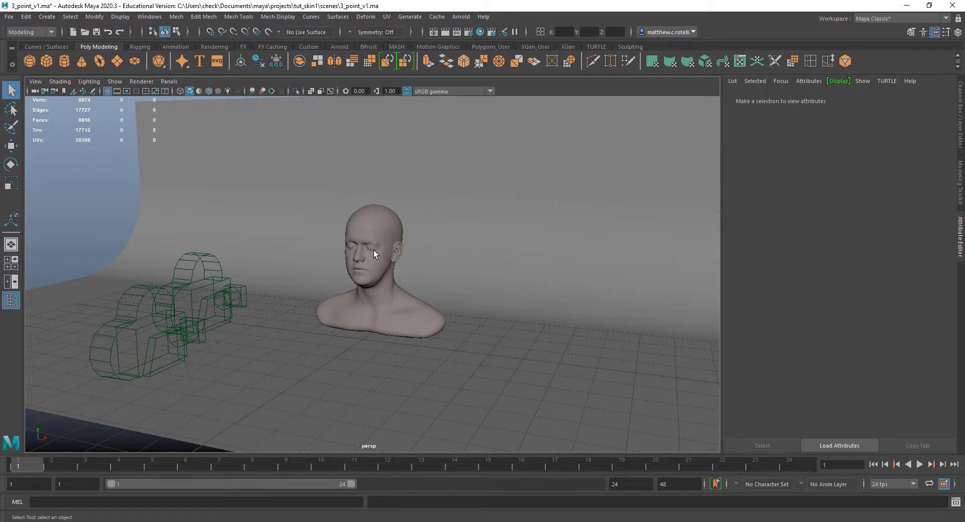
pyautogui.click(363, 304)
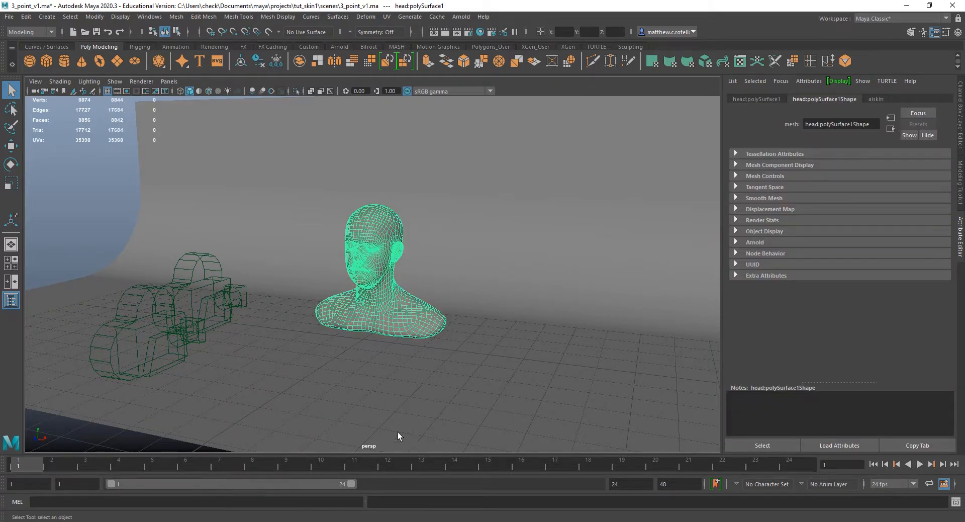
pyautogui.click(520, 218)
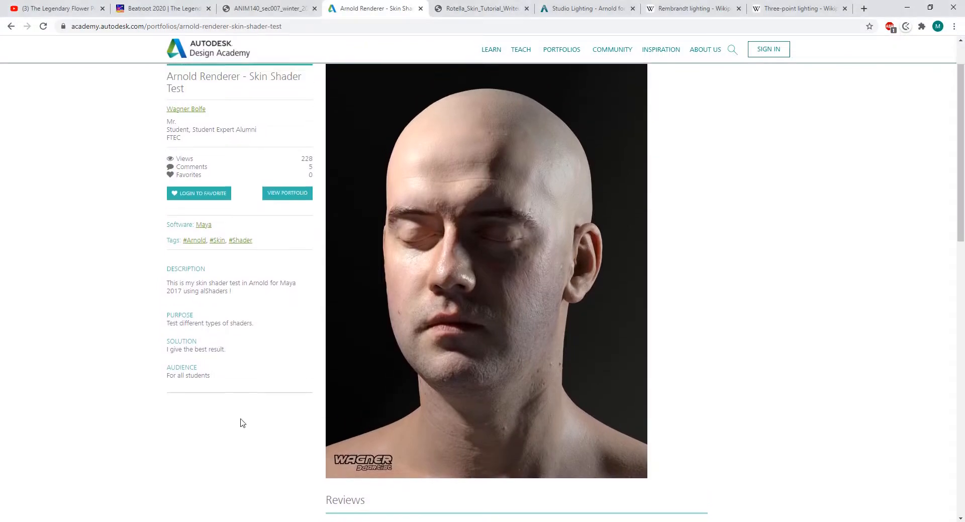
# Study the Arnold skin shader reference render in the browser, and switch back to Maya
pyautogui.scroll(1, 244, 352)
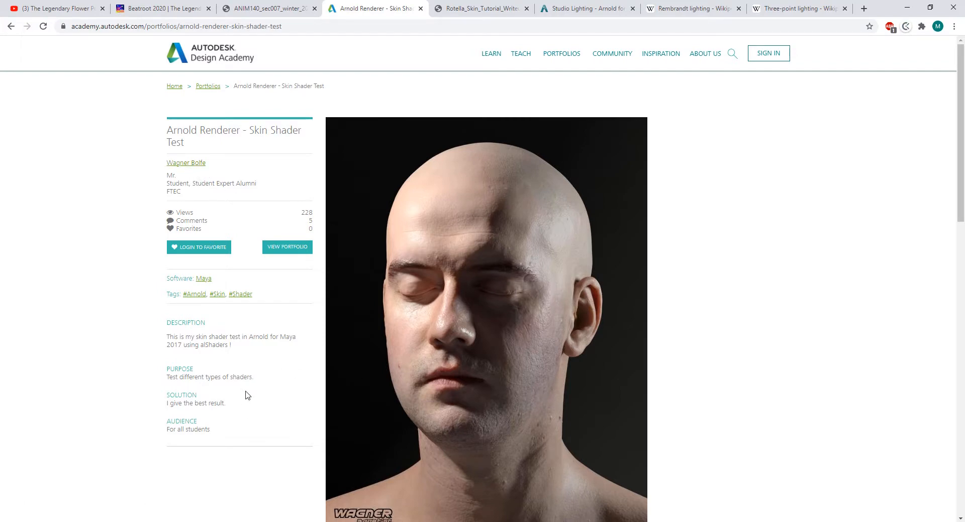
pyautogui.scroll(-2, 246, 395)
pyautogui.scroll(2, 246, 394)
pyautogui.moveTo(406, 521)
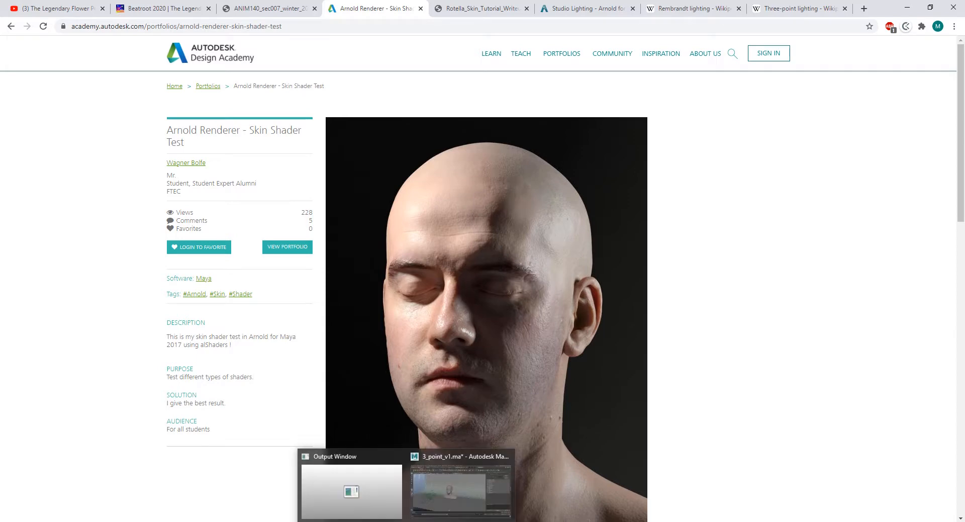
pyautogui.click(427, 496)
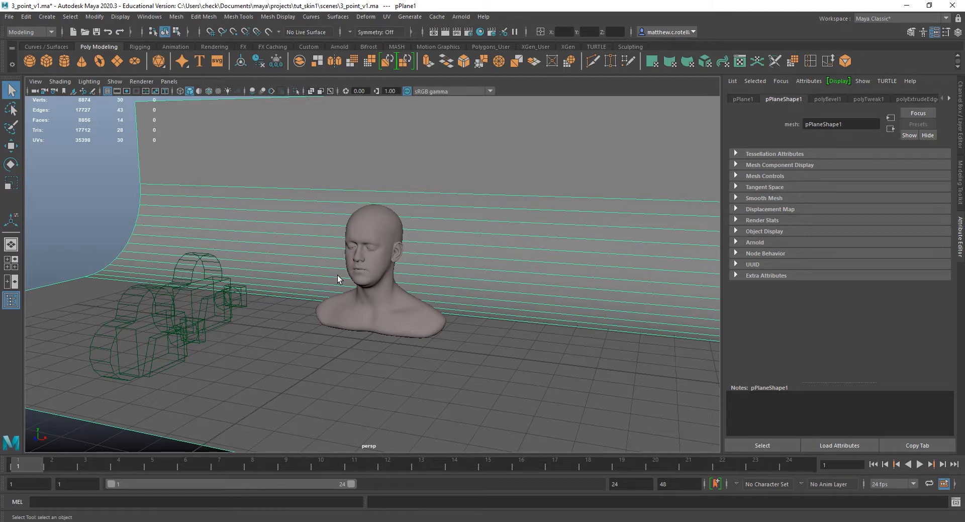
# Examine the head bust from the front and both sides to consider where the lights should go
pyautogui.keyDown('alt'); pyautogui.moveTo(337, 276); pyautogui.dragTo(394, 336); pyautogui.keyUp('alt')
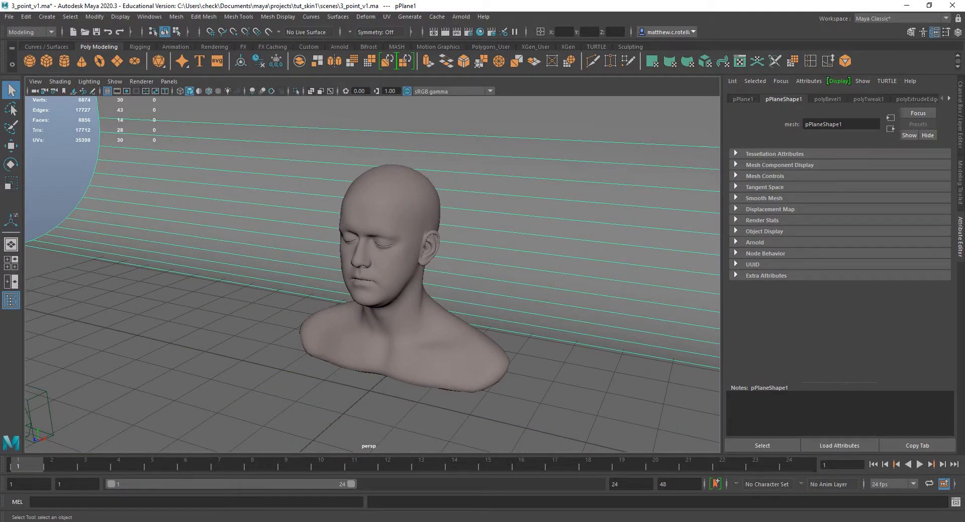
pyautogui.scroll(-5, 345, 310)
pyautogui.keyDown('alt'); pyautogui.moveTo(345, 309); pyautogui.dragTo(414, 327); pyautogui.keyUp('alt')
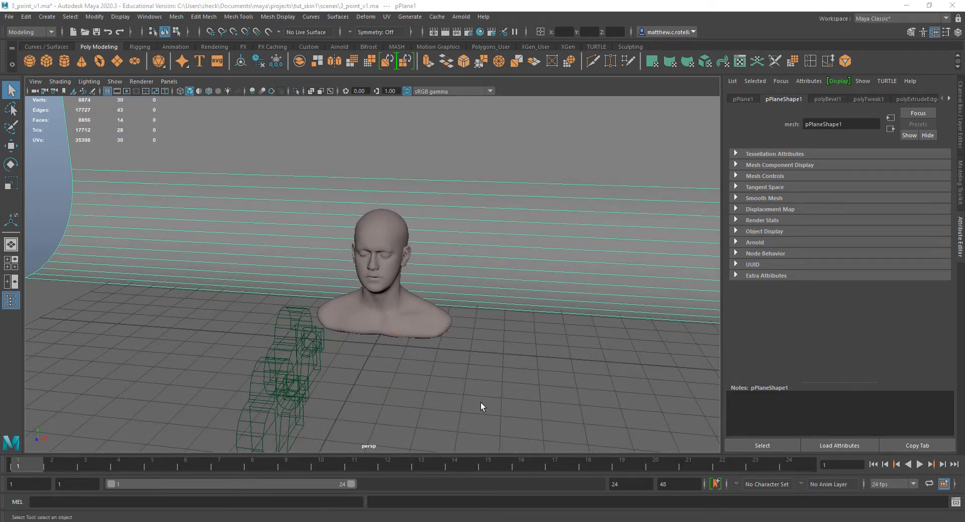
pyautogui.keyDown('alt'); pyautogui.moveTo(480, 402); pyautogui.dragTo(445, 364); pyautogui.keyUp('alt')
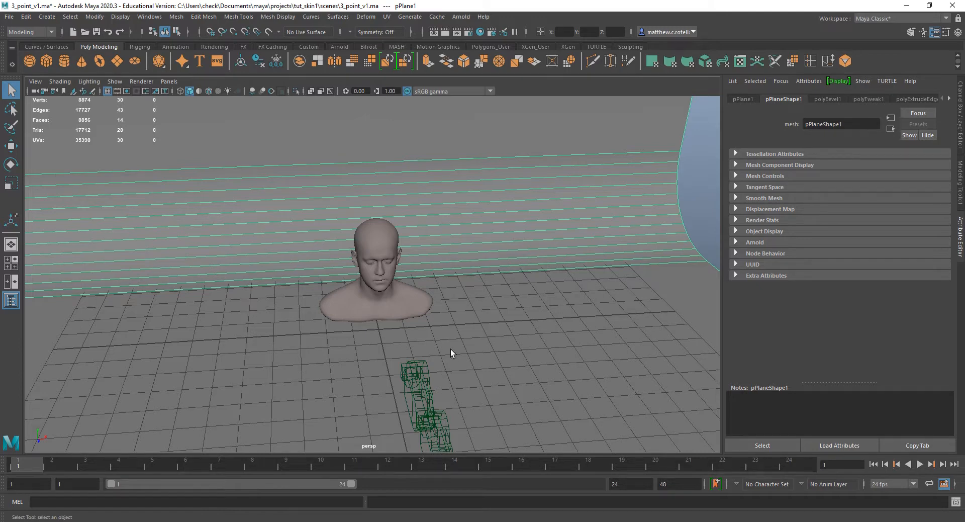
pyautogui.keyDown('alt'); pyautogui.moveTo(454, 352); pyautogui.dragTo(448, 335); pyautogui.keyUp('alt')
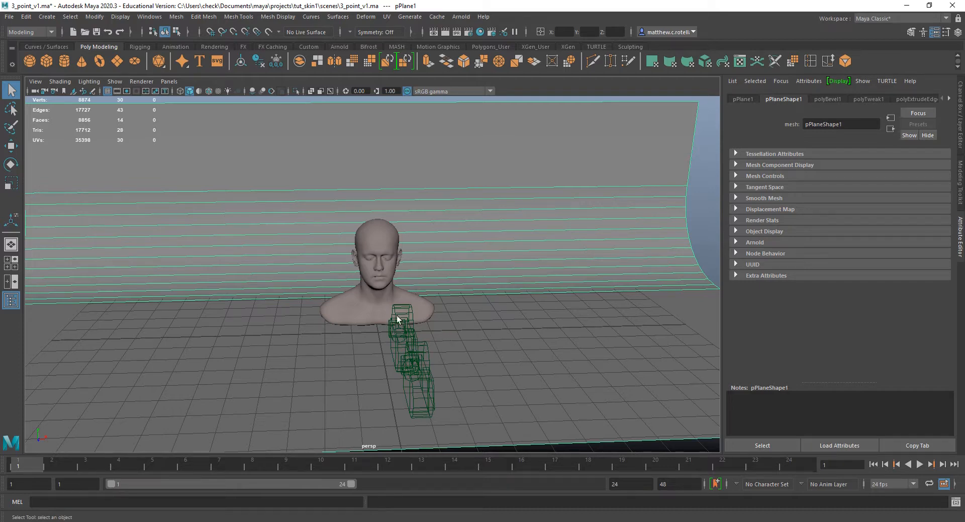
pyautogui.keyDown('alt'); pyautogui.moveTo(400, 317); pyautogui.dragTo(372, 299, button='right'); pyautogui.keyUp('alt')
pyautogui.keyDown('alt'); pyautogui.moveTo(372, 299); pyautogui.dragTo(399, 281, button='middle'); pyautogui.keyUp('alt')
pyautogui.keyDown('alt'); pyautogui.moveTo(398, 285); pyautogui.dragTo(426, 291); pyautogui.keyUp('alt')
pyautogui.keyDown('alt'); pyautogui.moveTo(426, 291); pyautogui.dragTo(433, 325, button='right'); pyautogui.keyUp('alt')
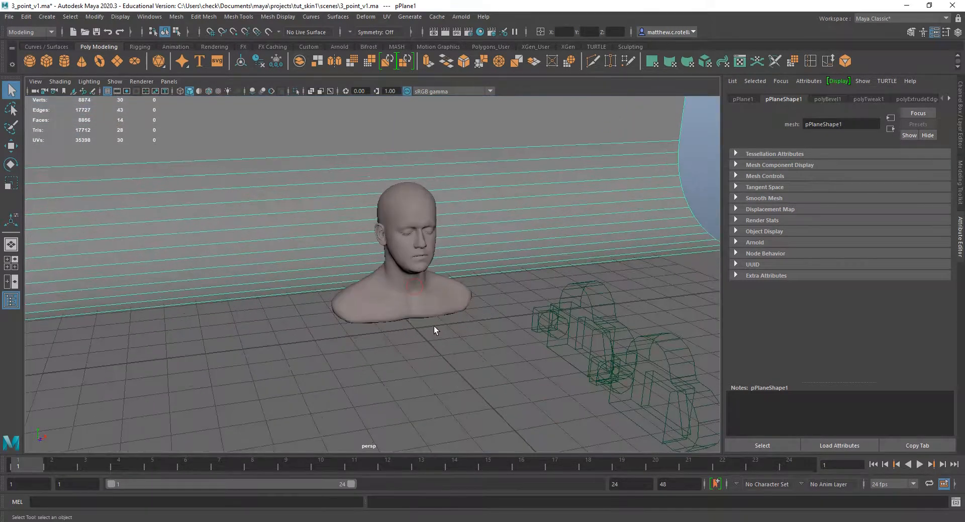
pyautogui.keyDown('alt'); pyautogui.moveTo(433, 325); pyautogui.dragTo(441, 342, button='middle'); pyautogui.keyUp('alt')
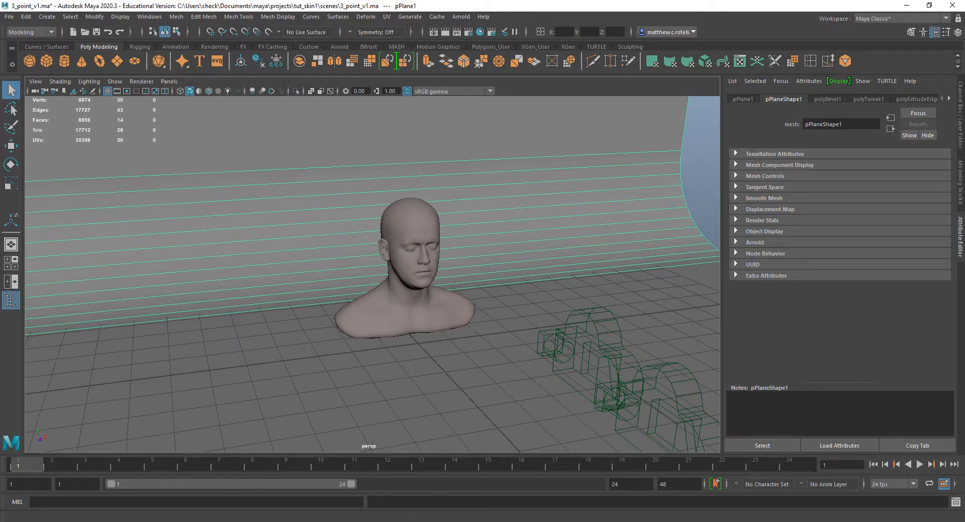
# Unhide the existing key, fill and rim area lights using the Outliner
pyautogui.click(11, 300)
pyautogui.click(211, 255)
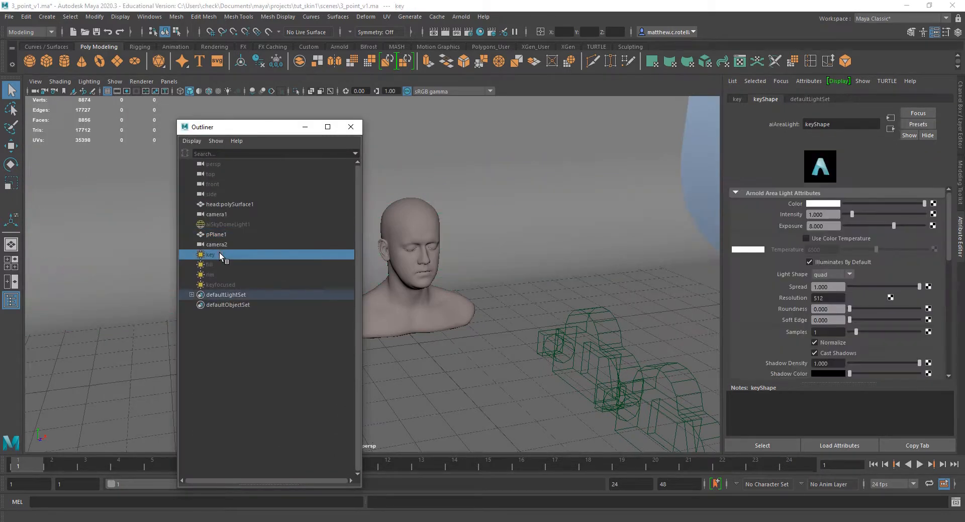
pyautogui.click(210, 264)
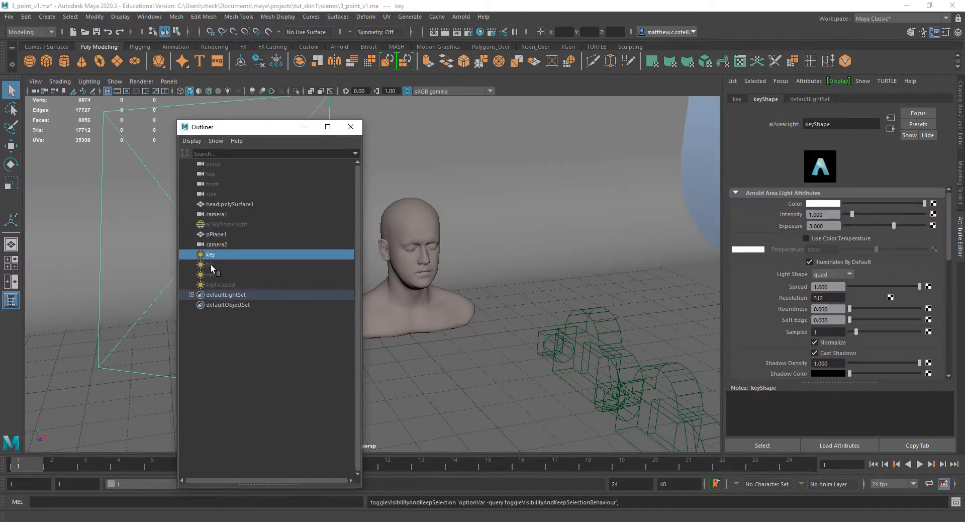
pyautogui.moveTo(234, 127); pyautogui.dragTo(709, 201)
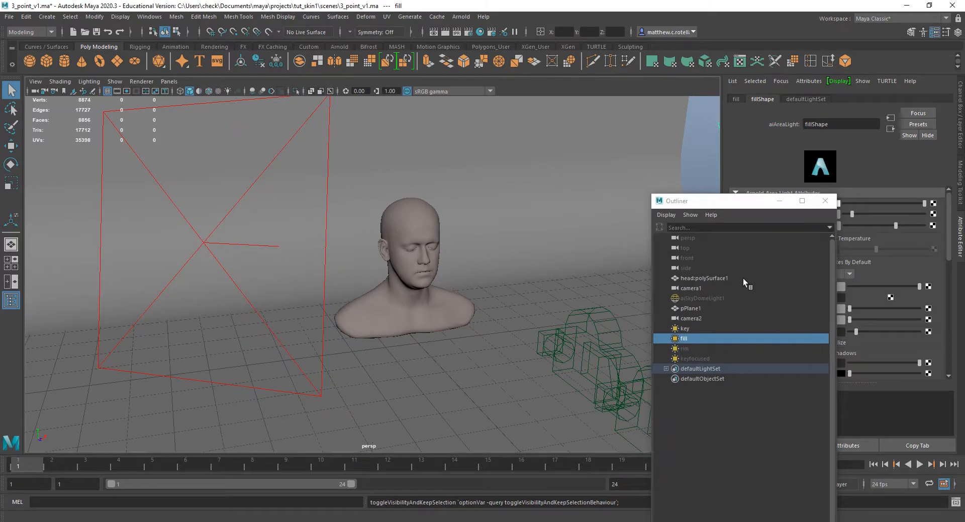
pyautogui.scroll(-4, 549, 293)
pyautogui.click(693, 350)
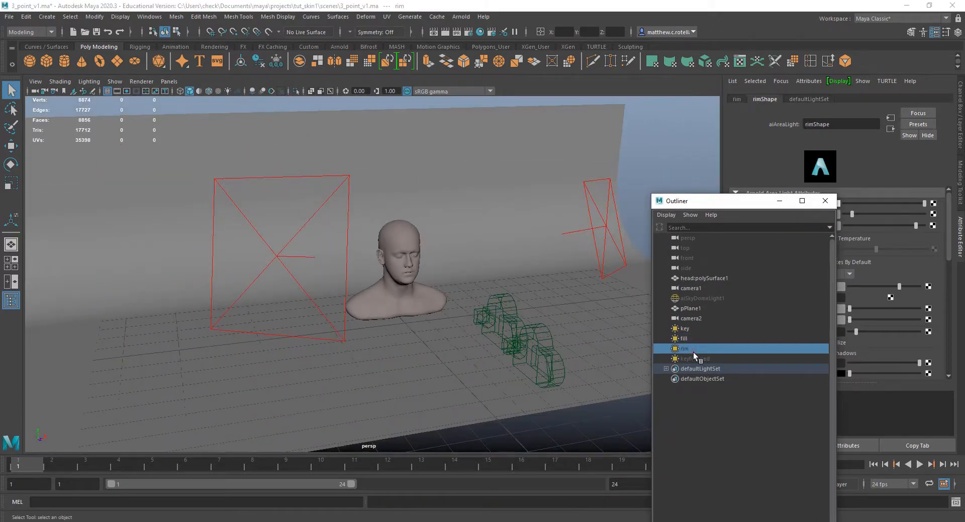
pyautogui.press('h')
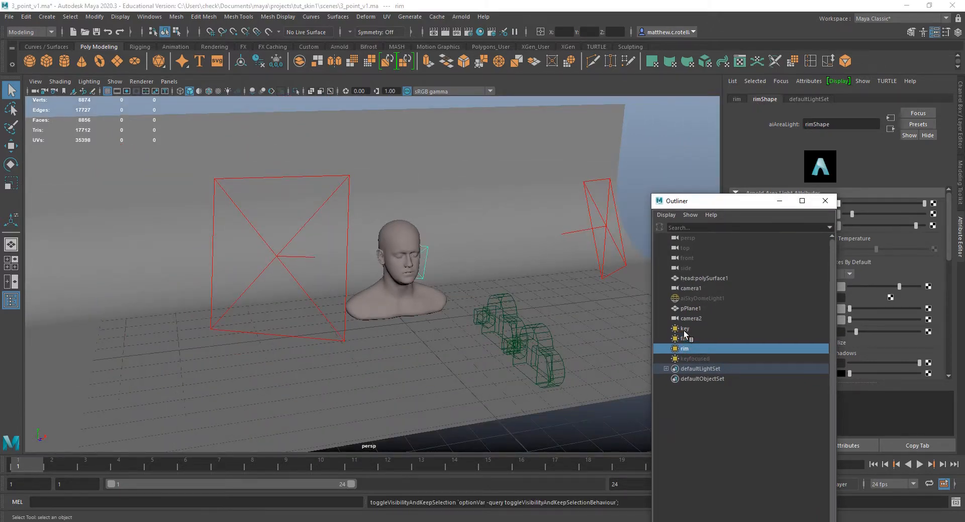
# Hide the key, fill and rim lights together and close the Outliner
pyautogui.click(684, 329)
pyautogui.keyDown('shift'); pyautogui.click(687, 344); pyautogui.keyUp('shift')
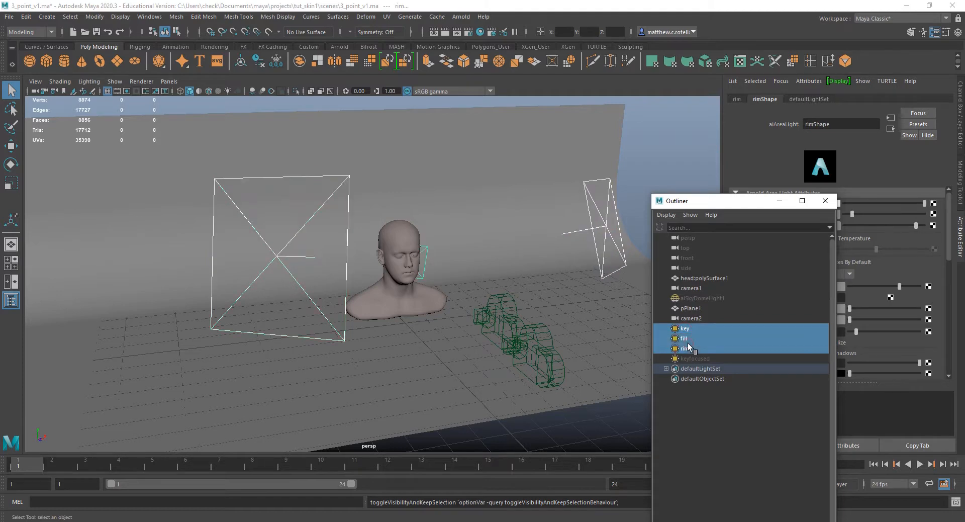
pyautogui.press('h')
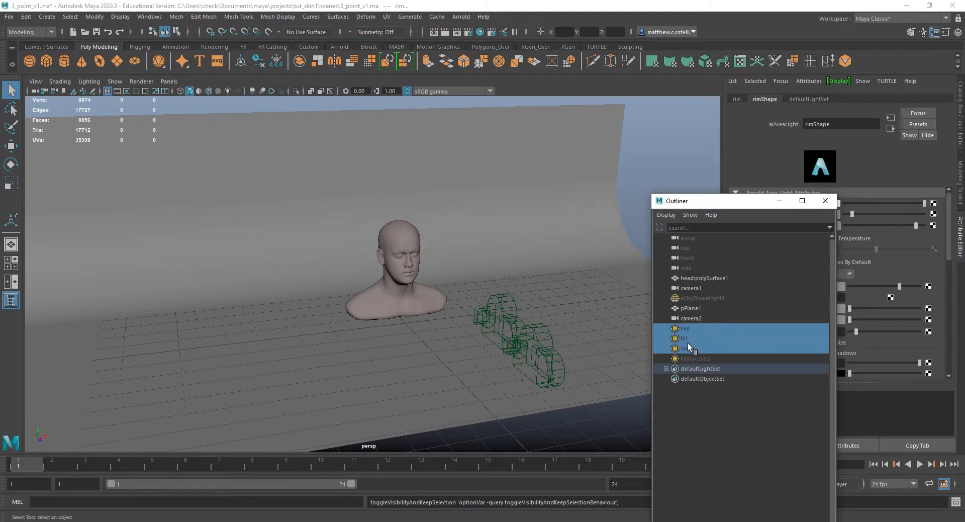
pyautogui.click(715, 425)
pyautogui.click(825, 200)
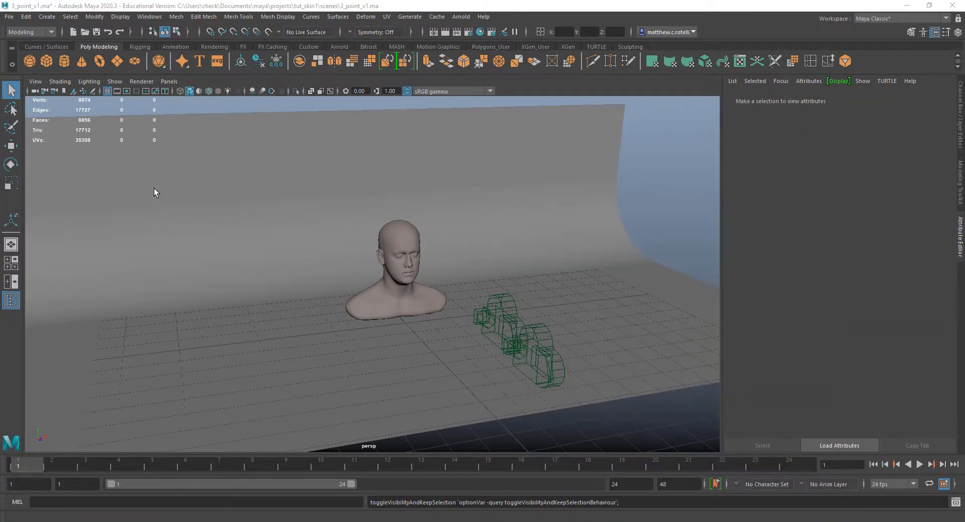
# Create an Arnold area light and move it in front of the bust's right side, at about X -6.1, Y 4.9, Z 7.6
pyautogui.click(456, 18)
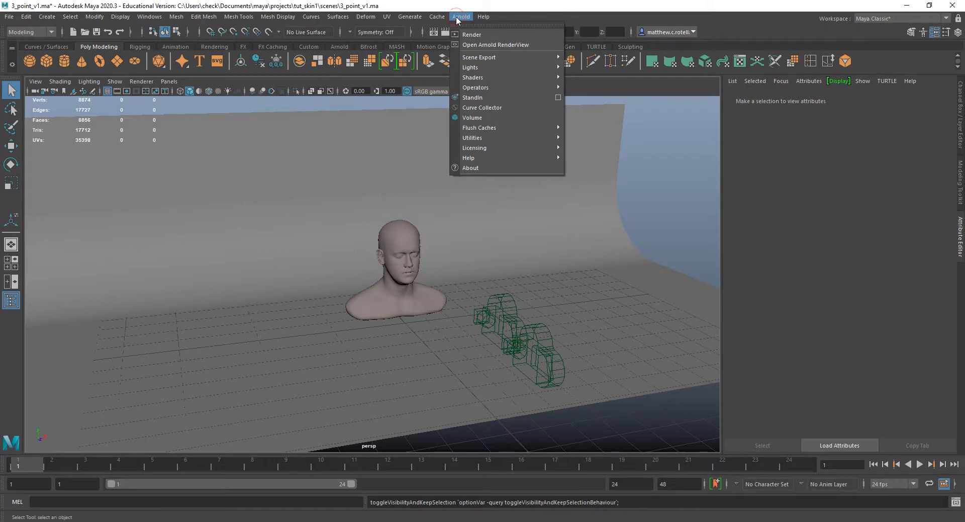
pyautogui.moveTo(484, 68)
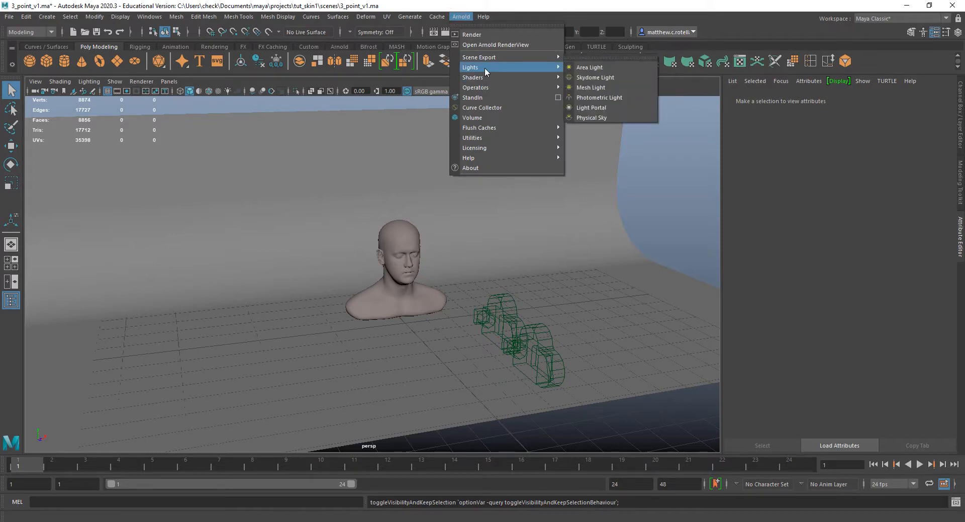
pyautogui.click(601, 68)
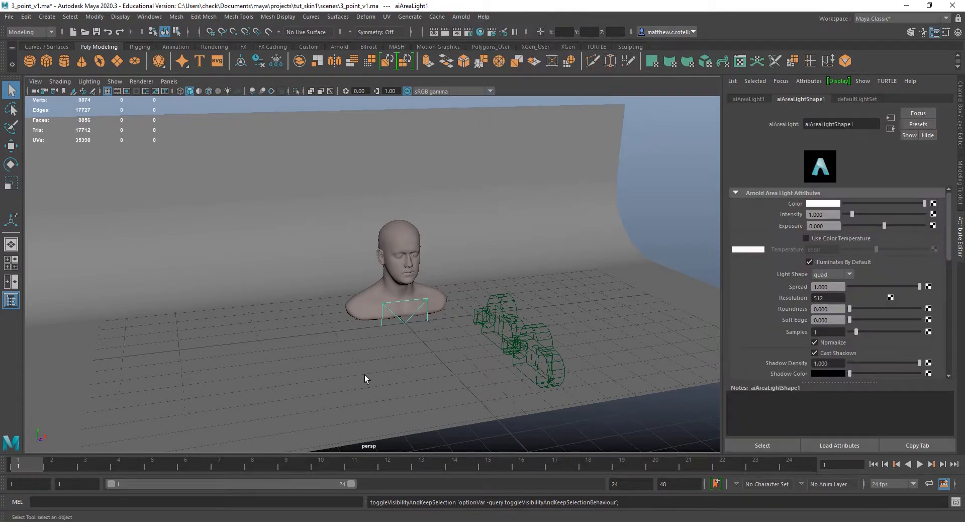
pyautogui.press('w')
pyautogui.moveTo(406, 282); pyautogui.dragTo(405, 226)
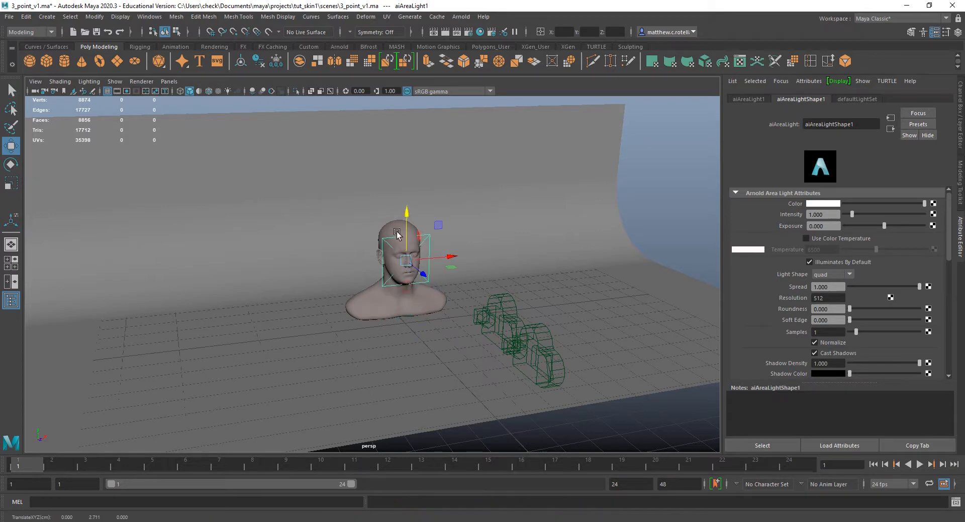
pyautogui.moveTo(447, 267); pyautogui.dragTo(396, 348)
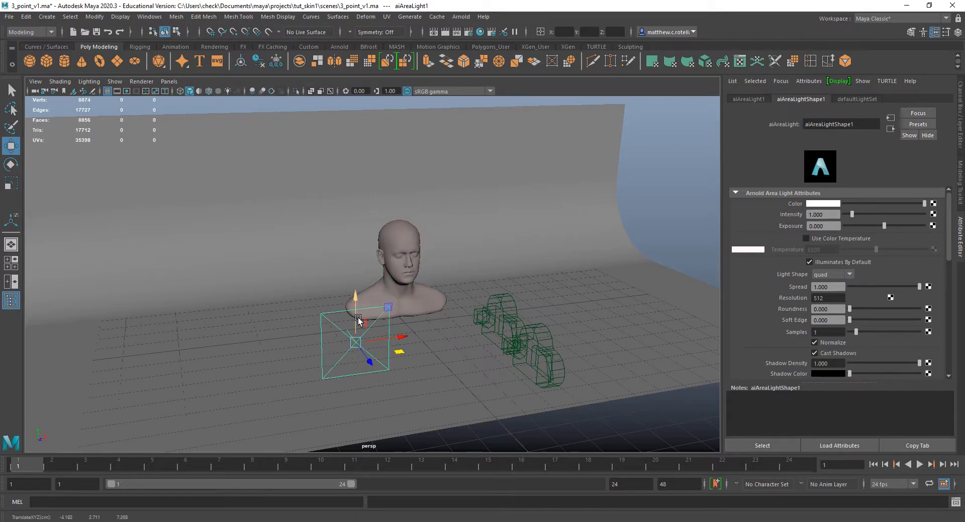
pyautogui.moveTo(356, 319); pyautogui.dragTo(355, 244)
pyautogui.moveTo(416, 293)
pyautogui.keyDown('alt'); pyautogui.mouseDown()
pyautogui.moveTo(461, 293)
pyautogui.moveTo(411, 309)
pyautogui.mouseUp(); pyautogui.keyUp('alt')
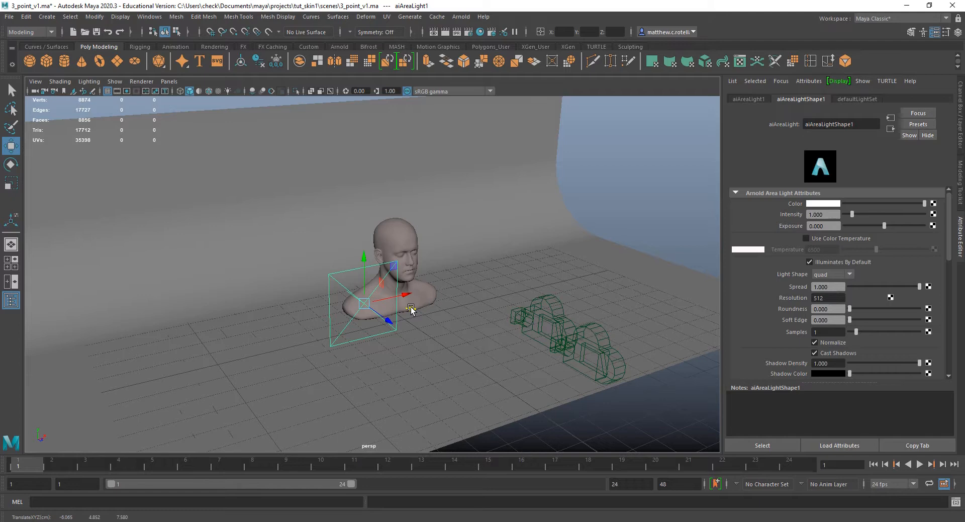
# Rotate the new area light to aim at the head and enlarge it to roughly the bust's height or more
pyautogui.press('e')
pyautogui.moveTo(358, 319); pyautogui.dragTo(405, 294)
pyautogui.press('r')
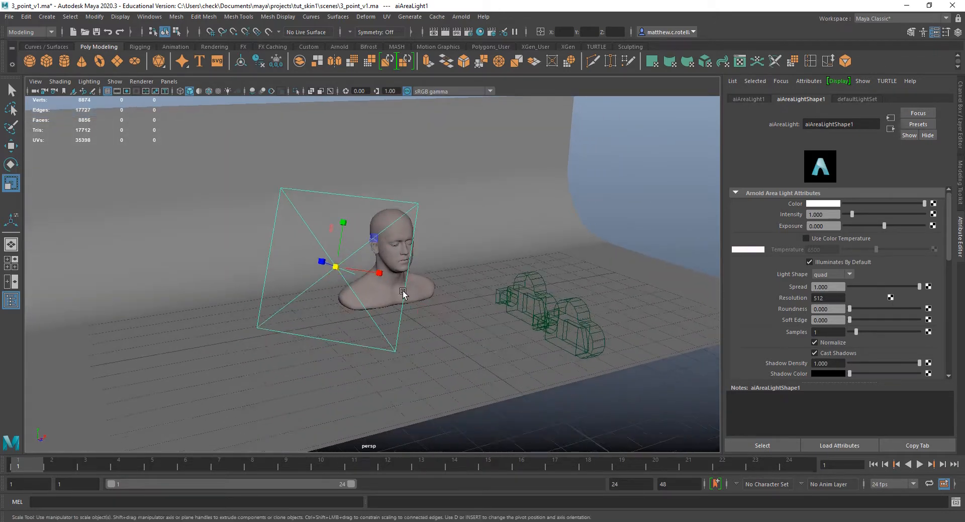
# Move the area light farther out from the bust's right side and adjust its scale, keeping it aimed at the face
pyautogui.press('w')
pyautogui.moveTo(337, 268); pyautogui.dragTo(392, 263)
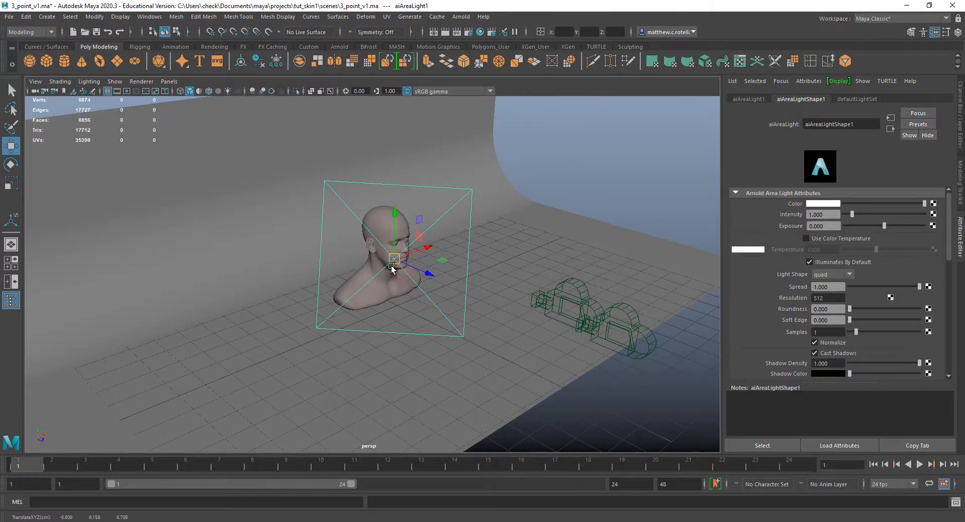
pyautogui.keyDown('alt'); pyautogui.moveTo(425, 304); pyautogui.dragTo(401, 308); pyautogui.keyUp('alt')
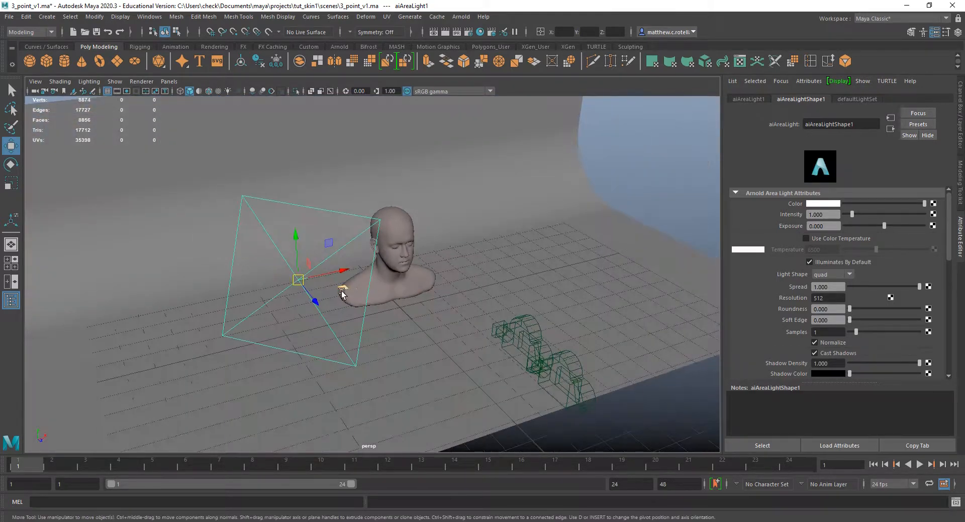
pyautogui.press('r')
pyautogui.moveTo(302, 277); pyautogui.dragTo(323, 277)
pyautogui.keyDown('alt'); pyautogui.moveTo(447, 297); pyautogui.dragTo(427, 291); pyautogui.keyUp('alt')
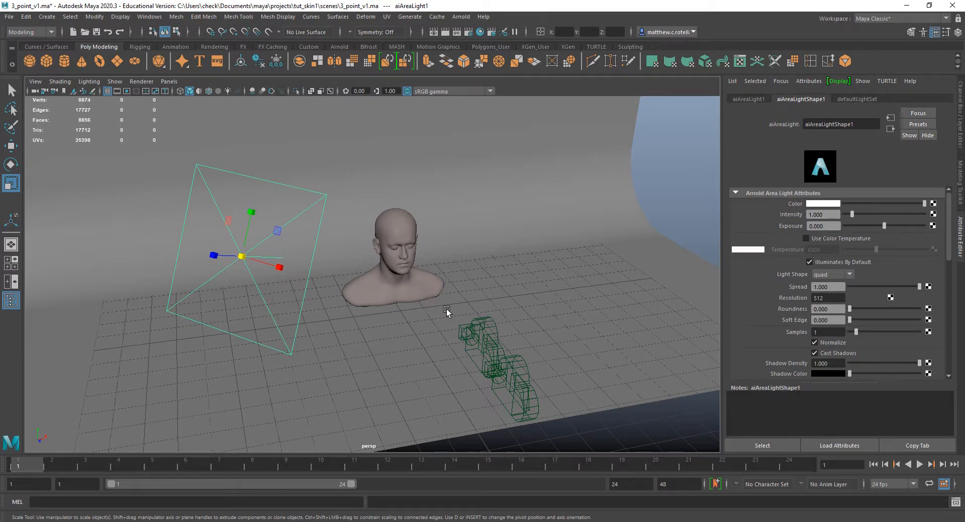
pyautogui.keyDown('alt'); pyautogui.moveTo(445, 307); pyautogui.dragTo(417, 310); pyautogui.keyUp('alt')
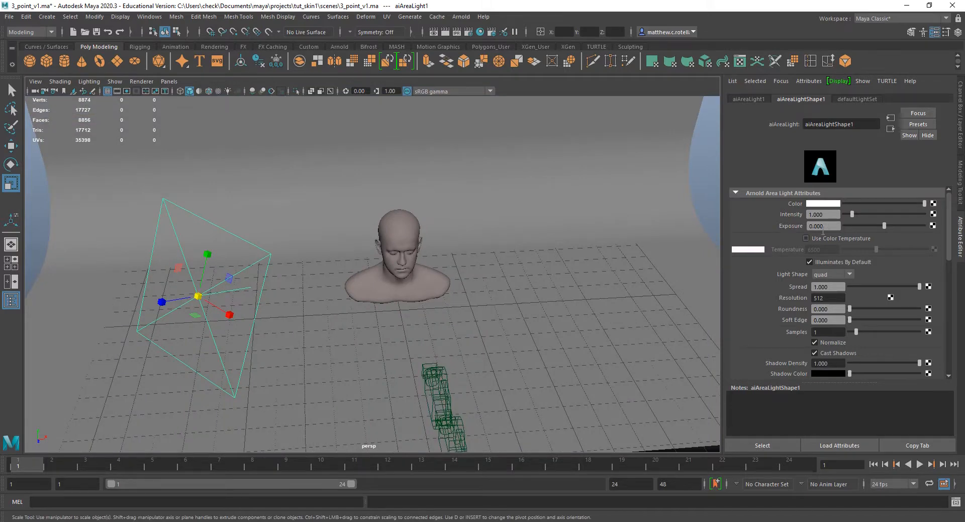
pyautogui.keyDown('alt'); pyautogui.moveTo(595, 332); pyautogui.dragTo(457, 295, button='right'); pyautogui.keyUp('alt')
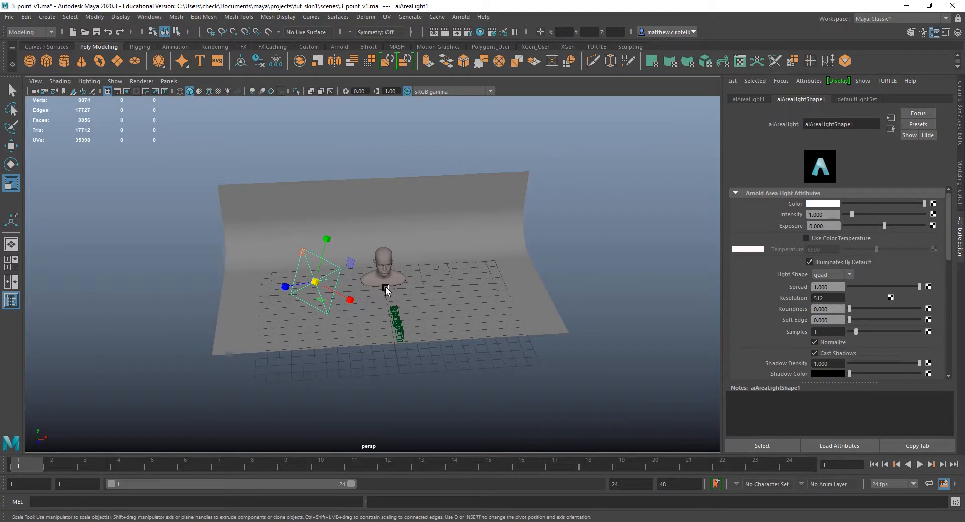
# Enlarge the area light on the bust's right side slightly, to a uniform scale of about 2.16
pyautogui.scroll(5, 391, 289)
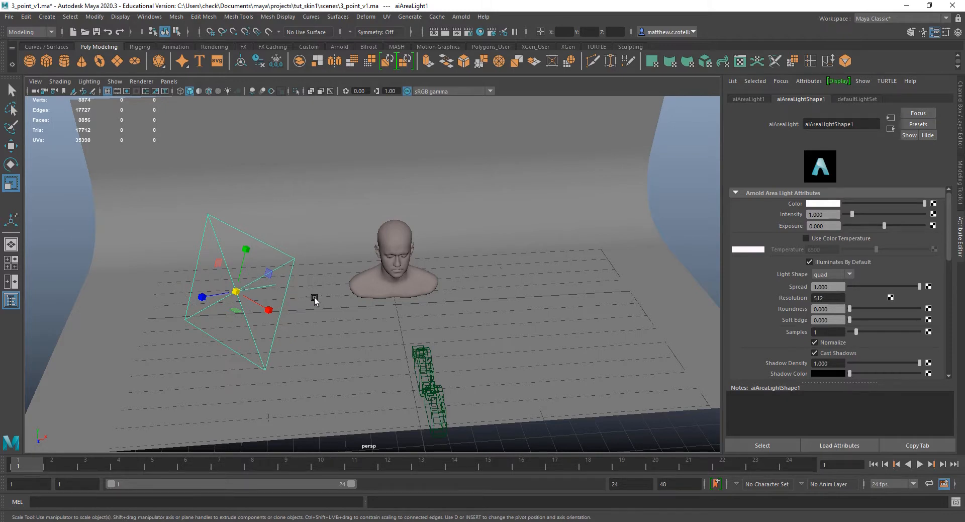
pyautogui.keyDown('alt'); pyautogui.moveTo(315, 299); pyautogui.dragTo(352, 287); pyautogui.keyUp('alt')
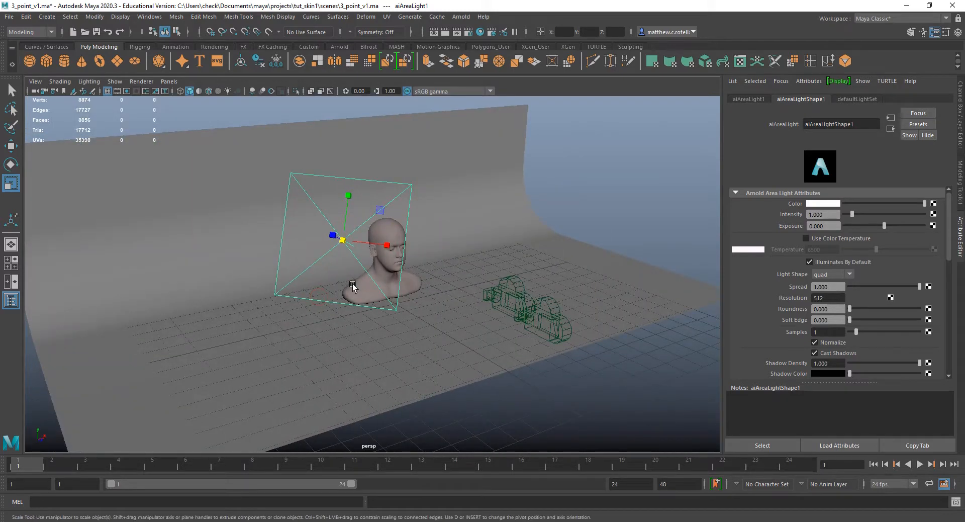
pyautogui.keyDown('alt'); pyautogui.moveTo(361, 336); pyautogui.dragTo(333, 333); pyautogui.keyUp('alt')
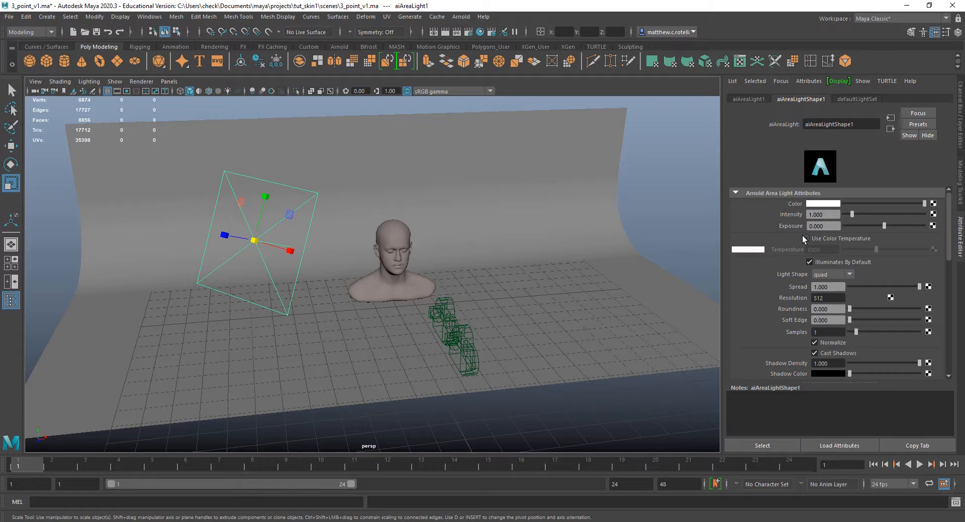
pyautogui.click(254, 240)
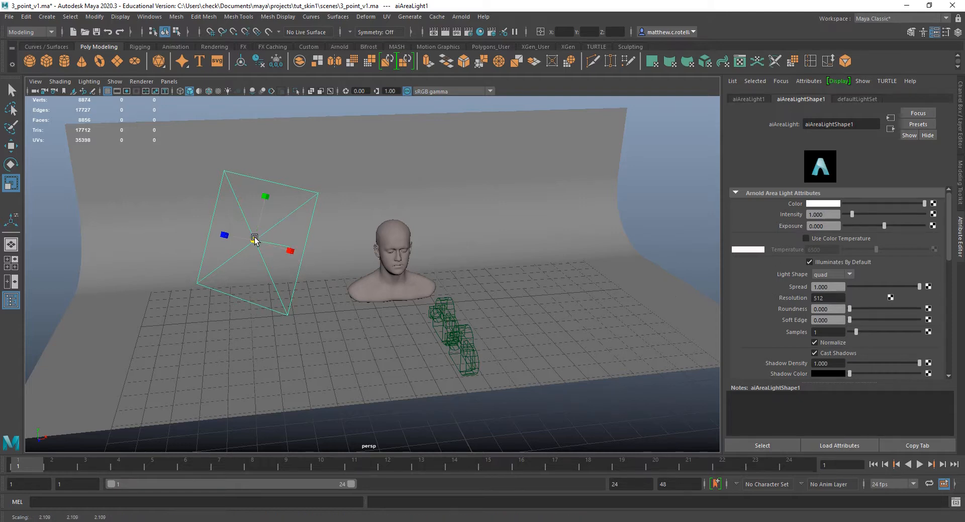
pyautogui.moveTo(254, 241); pyautogui.dragTo(257, 239)
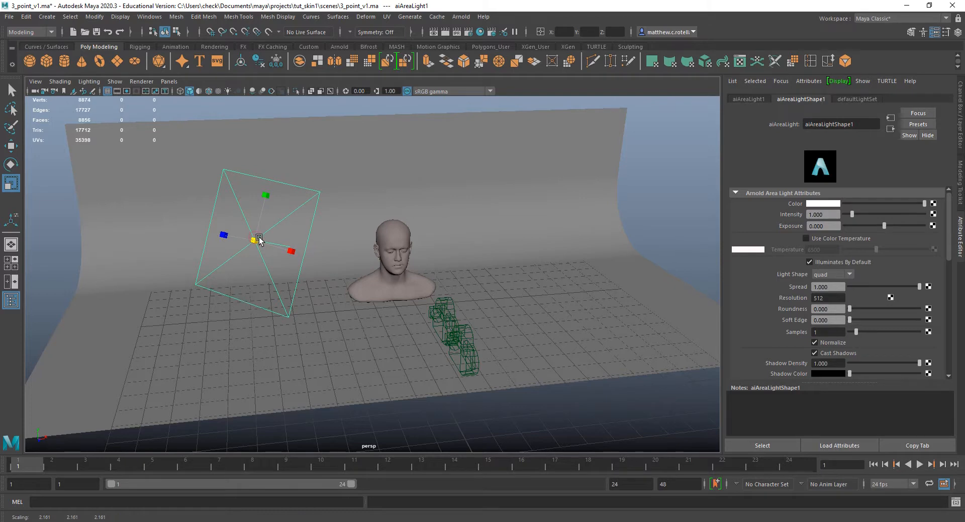
# Set the area light's exposure to 10
pyautogui.click(829, 226)
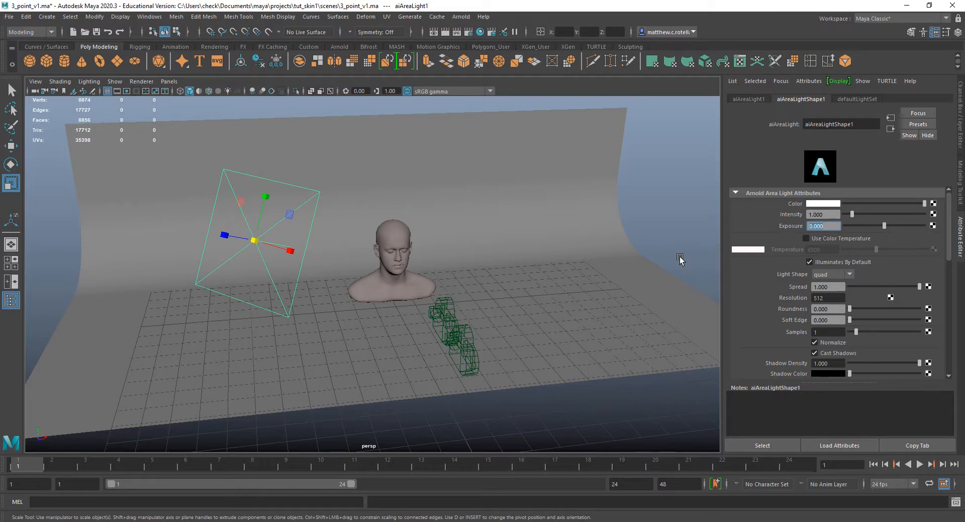
pyautogui.write('10')
pyautogui.press('Return')
# Examine from several angles how the key area light is placed and aimed relative to the bust
pyautogui.keyDown('alt'); pyautogui.moveTo(382, 263); pyautogui.dragTo(400, 254, button='middle'); pyautogui.keyUp('alt')
pyautogui.keyDown('alt'); pyautogui.moveTo(400, 254); pyautogui.dragTo(392, 265); pyautogui.keyUp('alt')
pyautogui.keyDown('alt'); pyautogui.moveTo(299, 285); pyautogui.dragTo(372, 308); pyautogui.keyUp('alt')
pyautogui.press('w')
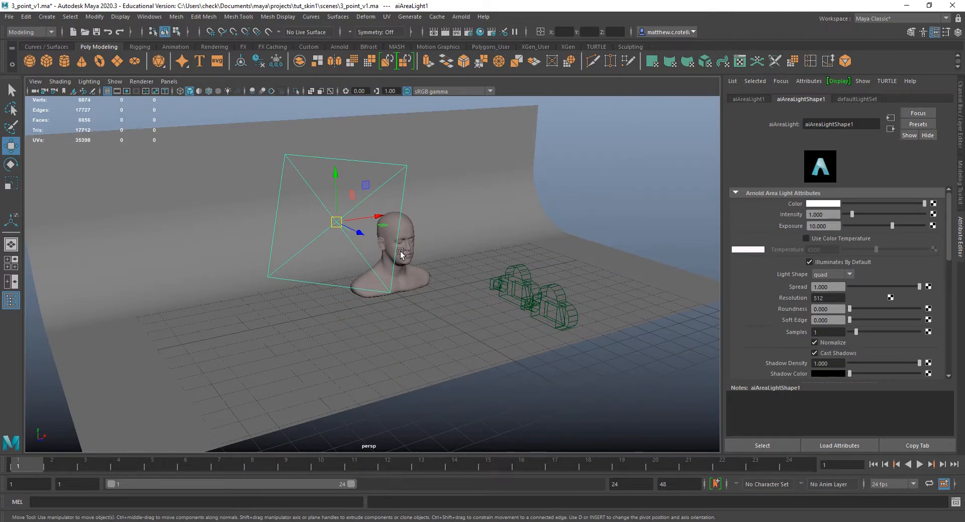
pyautogui.keyDown('alt'); pyautogui.moveTo(398, 254); pyautogui.dragTo(370, 257); pyautogui.keyUp('alt')
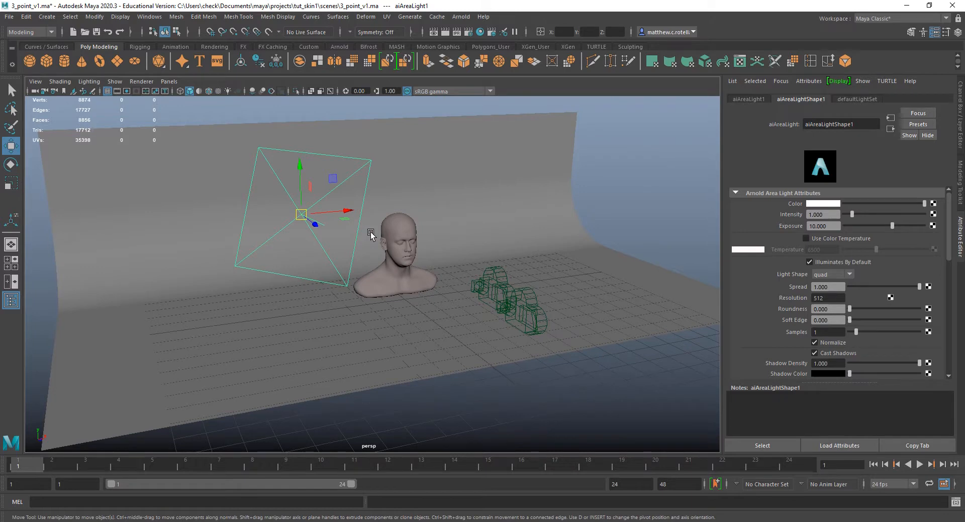
pyautogui.keyDown('alt'); pyautogui.moveTo(371, 234); pyautogui.dragTo(397, 251); pyautogui.keyUp('alt')
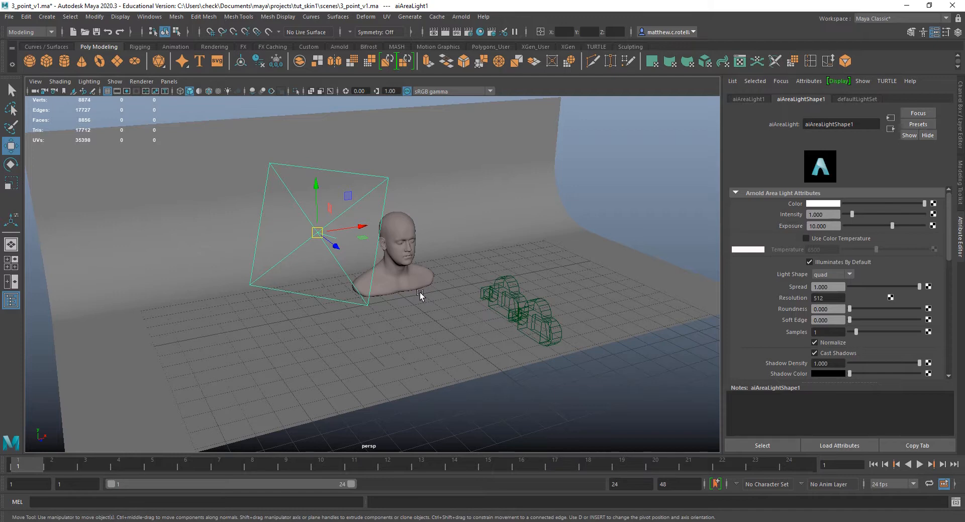
pyautogui.moveTo(408, 287)
pyautogui.keyDown('alt'); pyautogui.mouseDown()
pyautogui.moveTo(437, 287)
pyautogui.moveTo(392, 293)
pyautogui.mouseUp(); pyautogui.keyUp('alt')
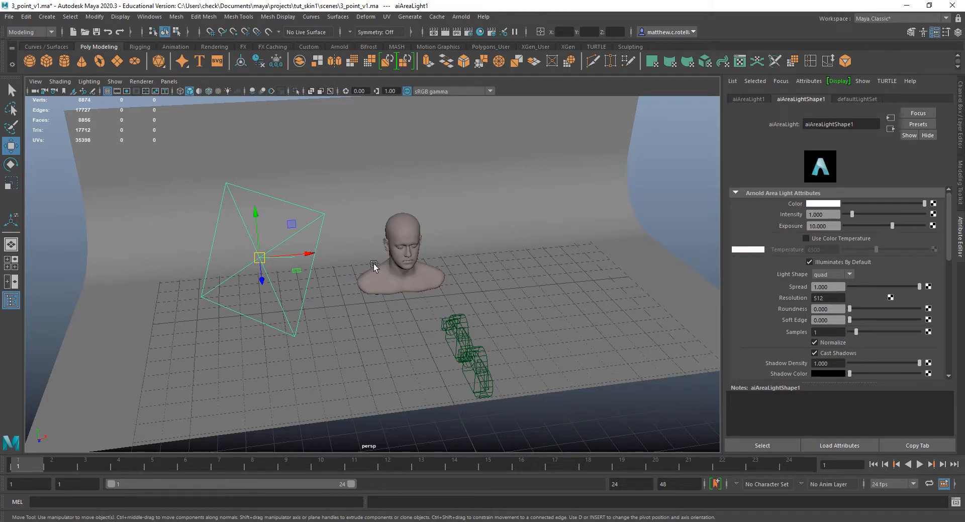
pyautogui.keyDown('alt'); pyautogui.moveTo(433, 283); pyautogui.dragTo(361, 243); pyautogui.keyUp('alt')
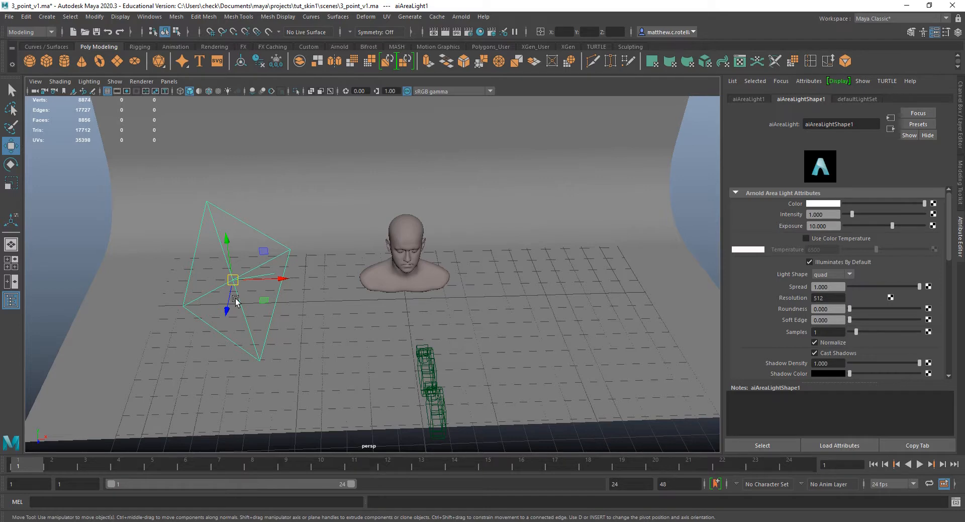
pyautogui.keyDown('alt'); pyautogui.moveTo(325, 313); pyautogui.dragTo(323, 314); pyautogui.keyUp('alt')
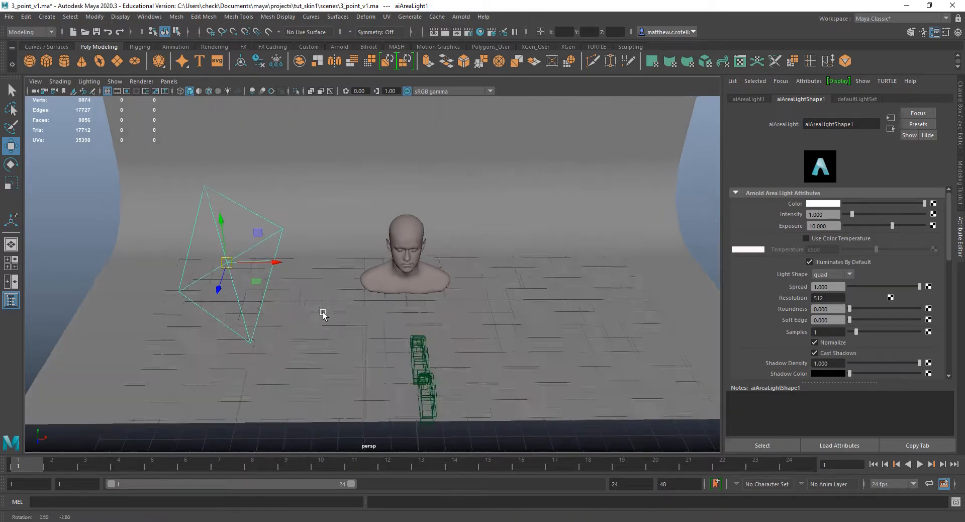
# Switch to the project's images folder, compare the renders key.png and key_focused.png side by side, and return to the Maya scene
pyautogui.moveTo(0, 111); pyautogui.dragTo(555, 130)
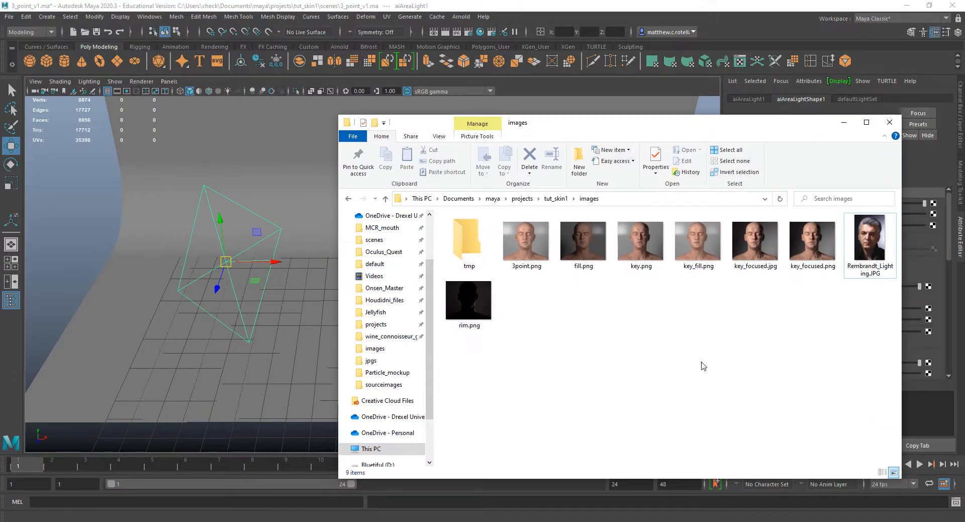
pyautogui.click(646, 253)
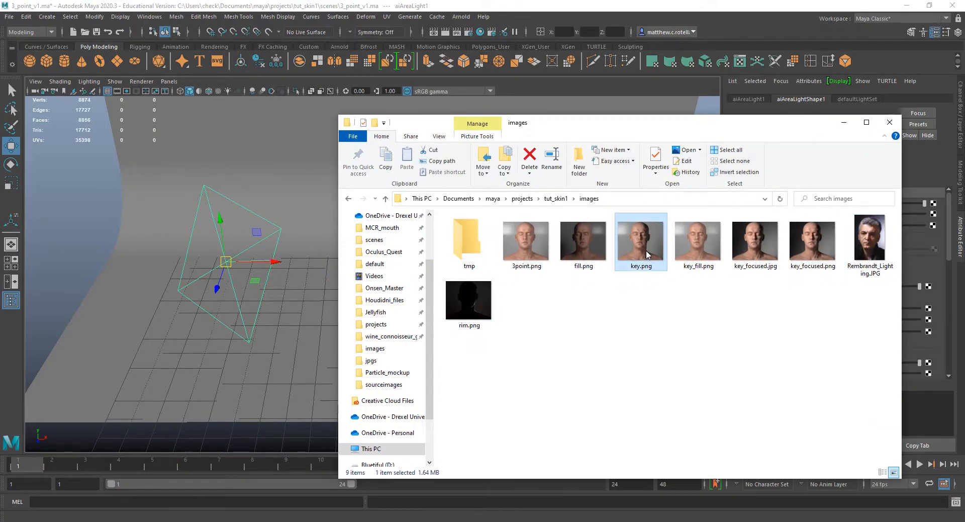
pyautogui.doubleClick(646, 254)
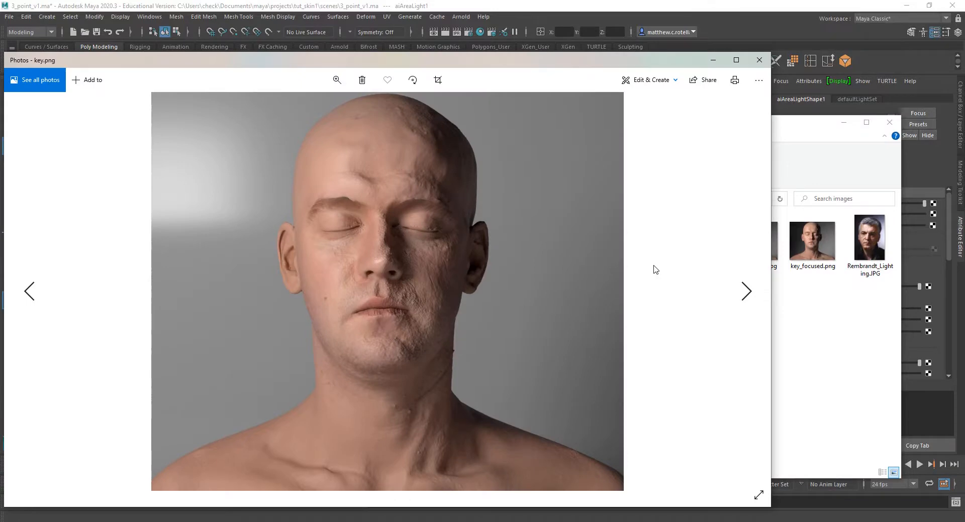
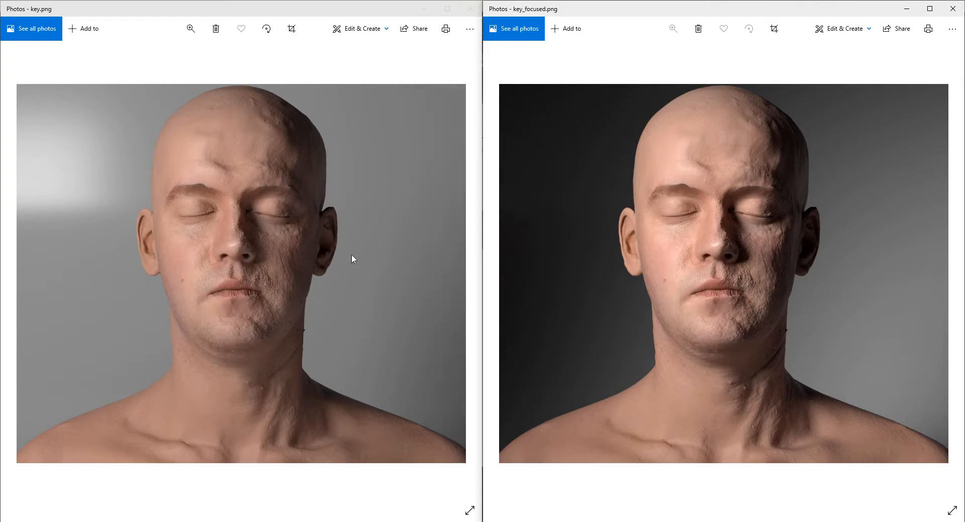
pyautogui.click(467, 11)
pyautogui.click(469, 10)
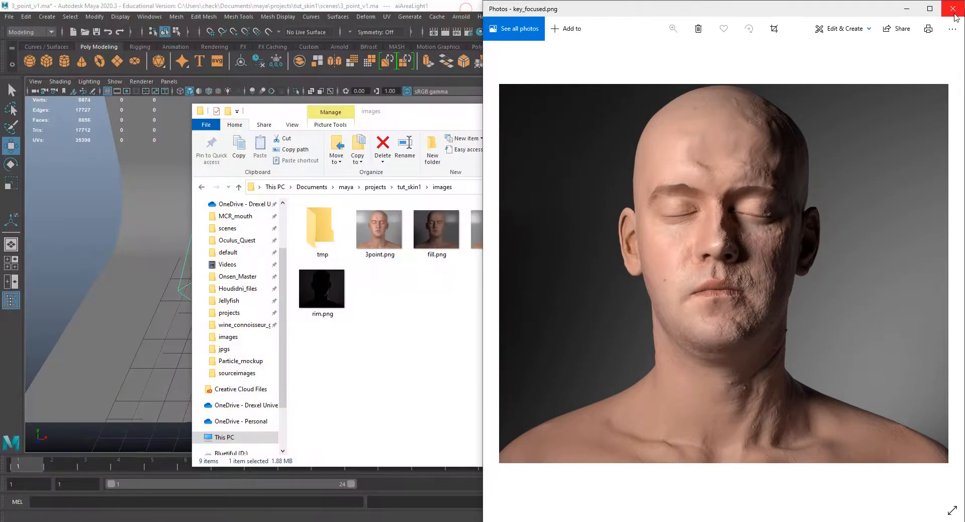
pyautogui.click(953, 8)
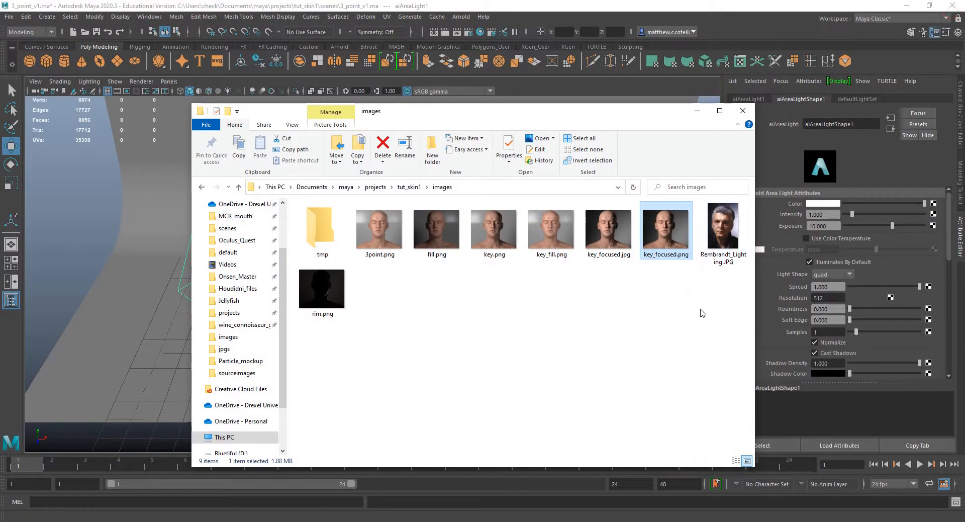
pyautogui.moveTo(485, 113); pyautogui.dragTo(0, 191)
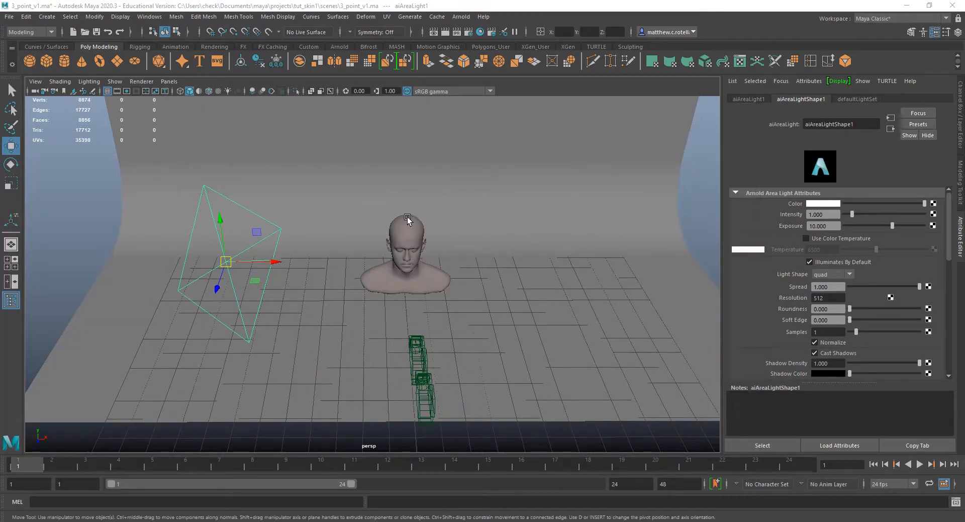
pyautogui.press('Delete')
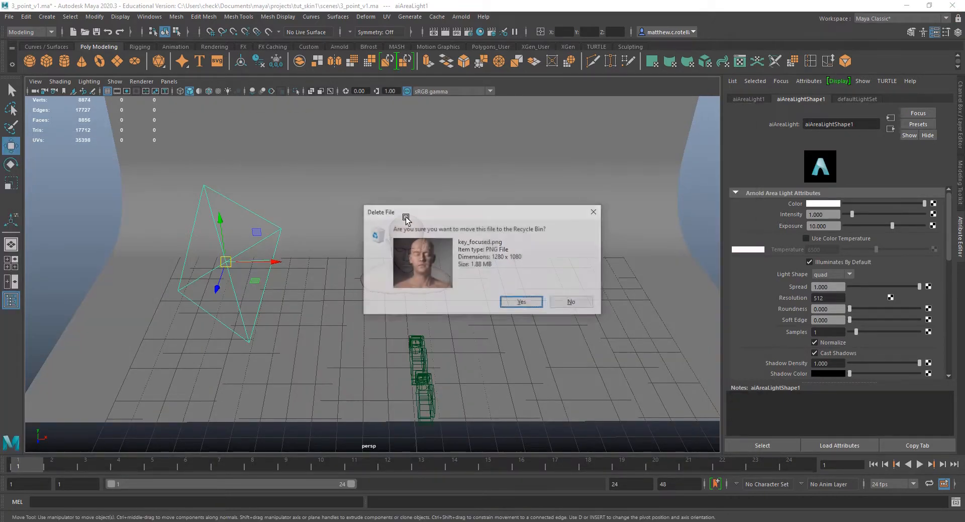
pyautogui.click(571, 302)
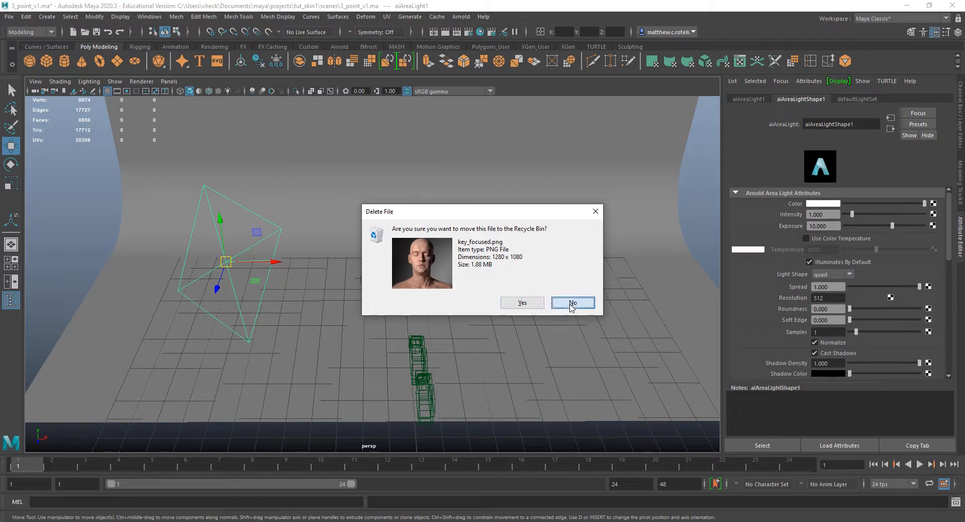
pyautogui.click(221, 273)
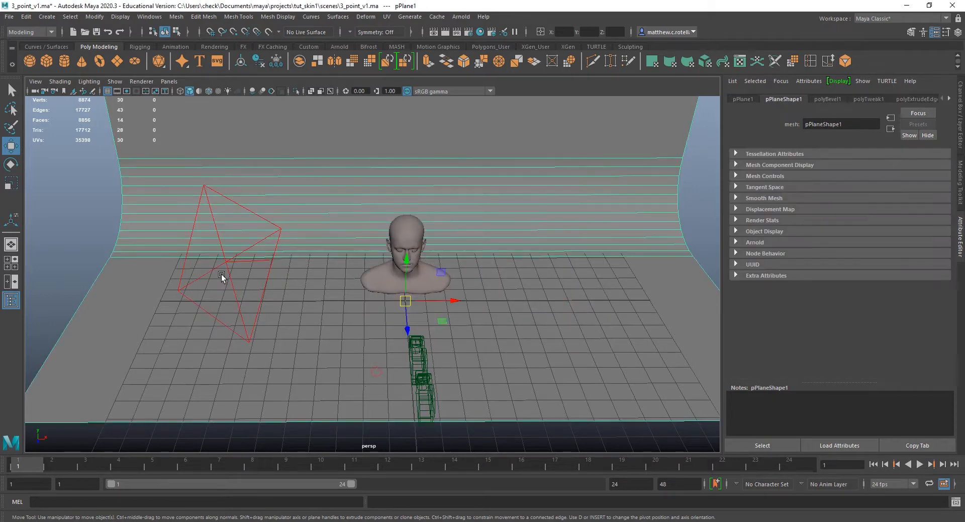
# Duplicate the key area light, move the copy along X to the opposite side of the bust, and rotate it to face the head
pyautogui.click(223, 264)
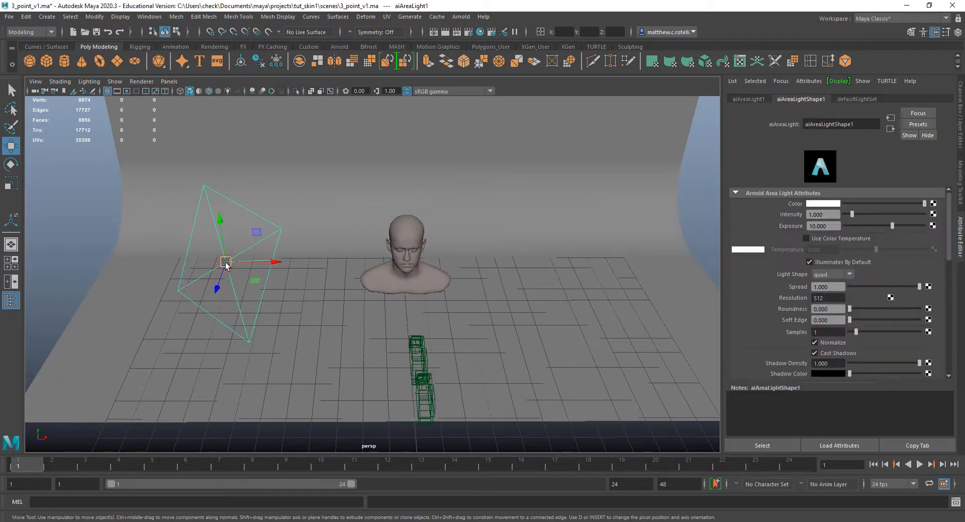
pyautogui.hotkey('ctrl', 'd')
pyautogui.moveTo(255, 260); pyautogui.dragTo(543, 267)
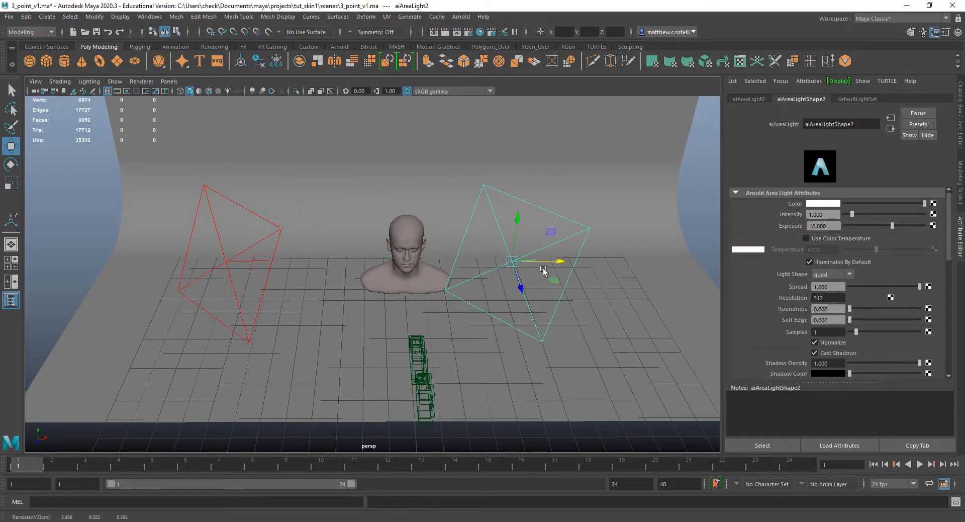
pyautogui.press('e')
pyautogui.moveTo(536, 300); pyautogui.dragTo(533, 222)
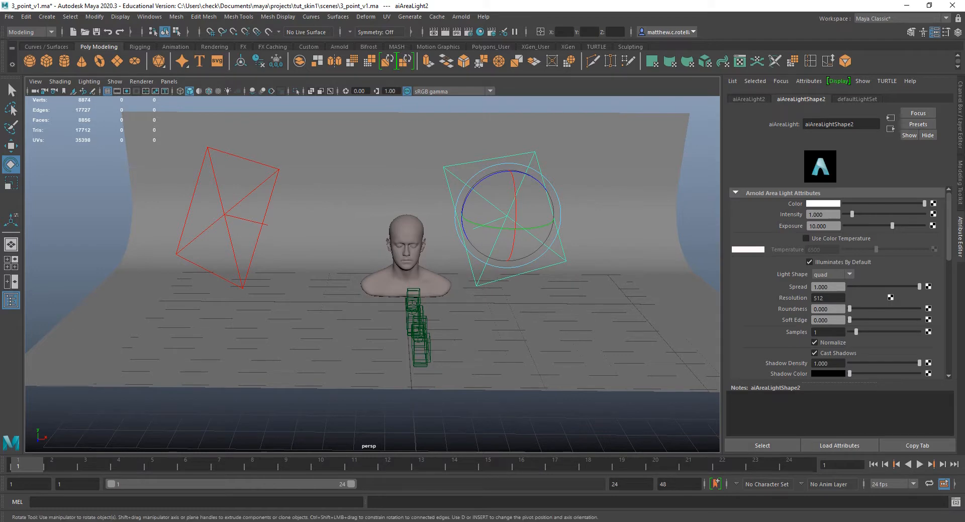
# Shrink the duplicated area light to a uniform scale of about 1.88 and set its exposure to 7
pyautogui.press('r')
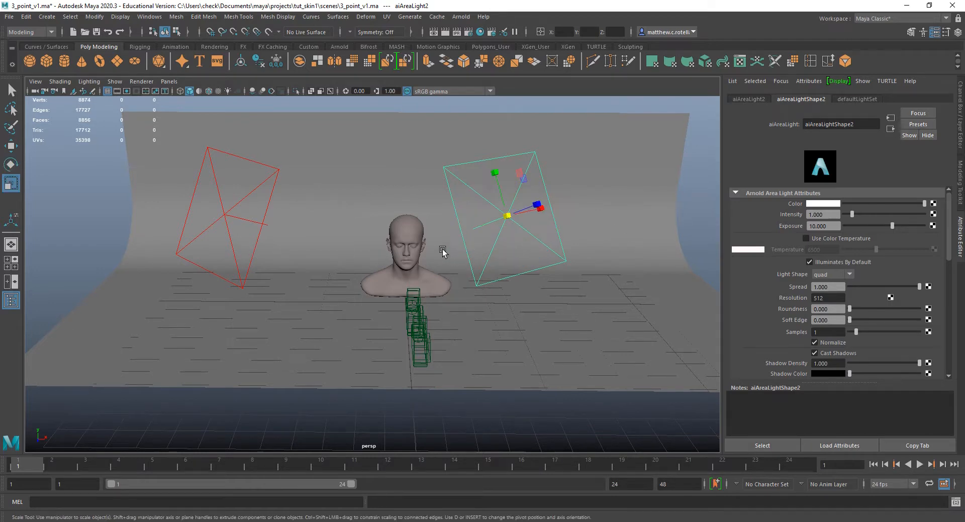
pyautogui.moveTo(515, 219); pyautogui.dragTo(477, 210)
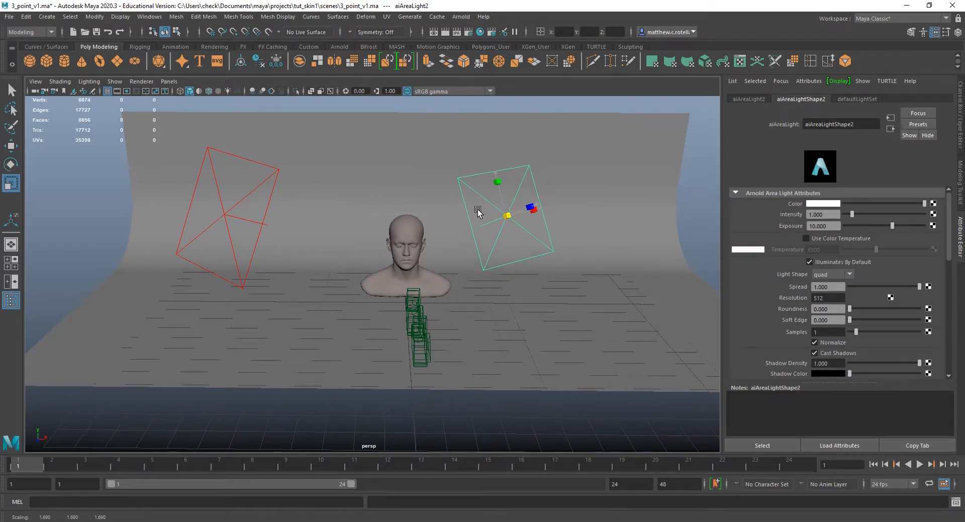
pyautogui.click(822, 226)
pyautogui.write('7')
pyautogui.press('Return')
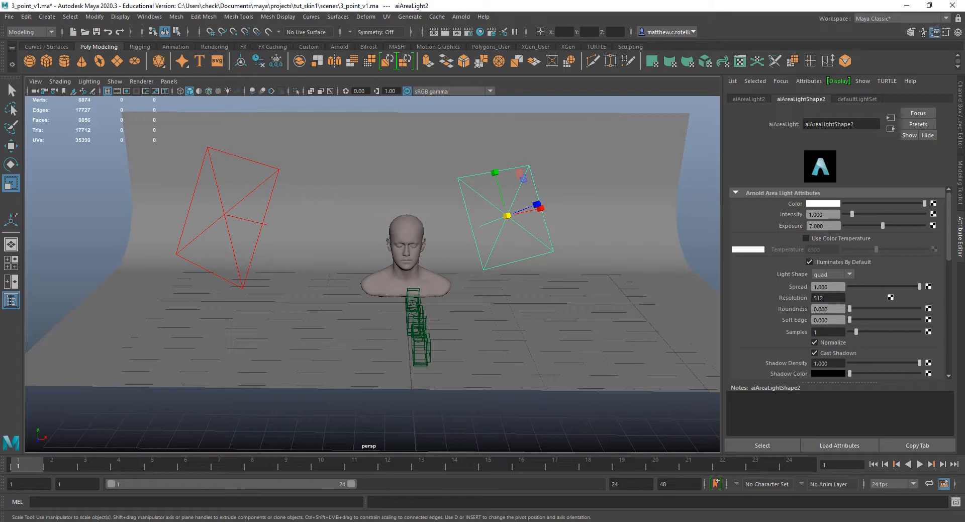
# Switch to the images folder, examine the fill.png render full screen, and close it
pyautogui.moveTo(355, 92)
pyautogui.mouseDown()
pyautogui.moveTo(362, 86)
pyautogui.moveTo(346, 100)
pyautogui.mouseUp()
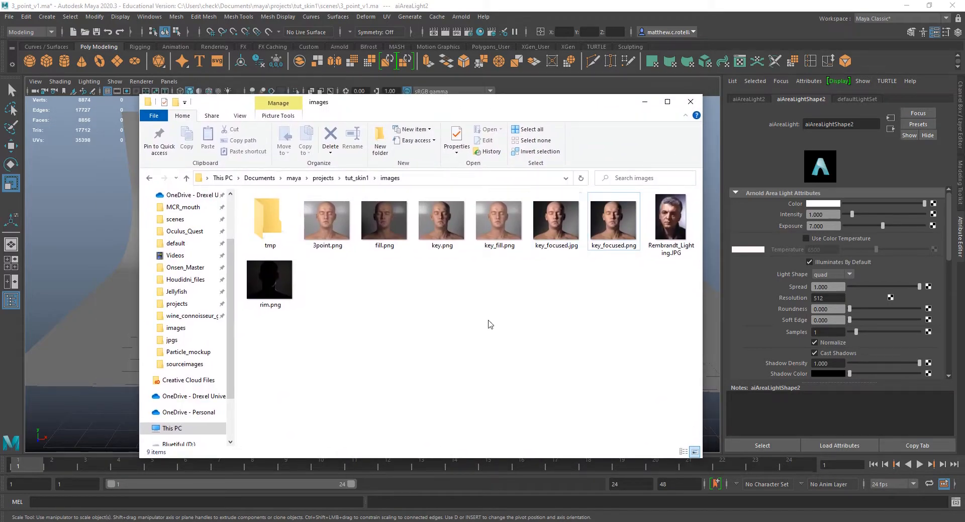
pyautogui.doubleClick(381, 220)
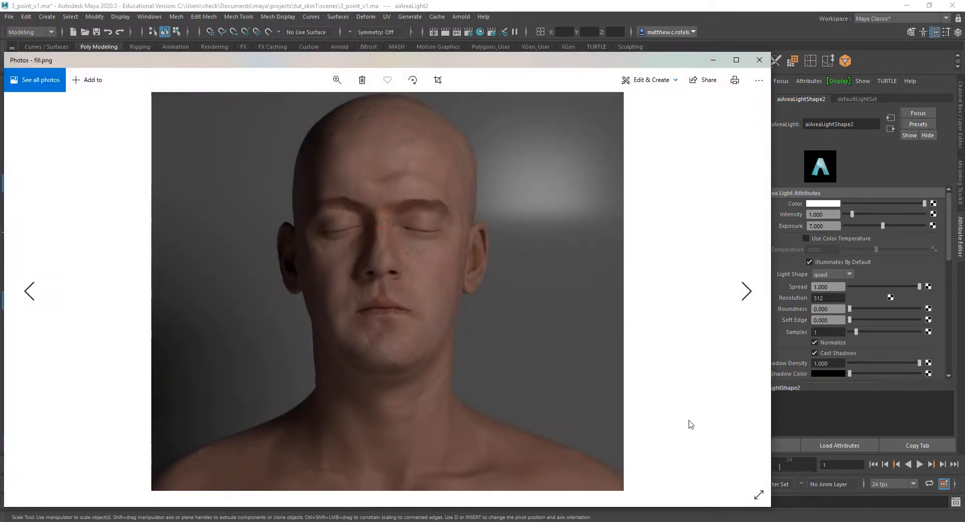
pyautogui.click(759, 494)
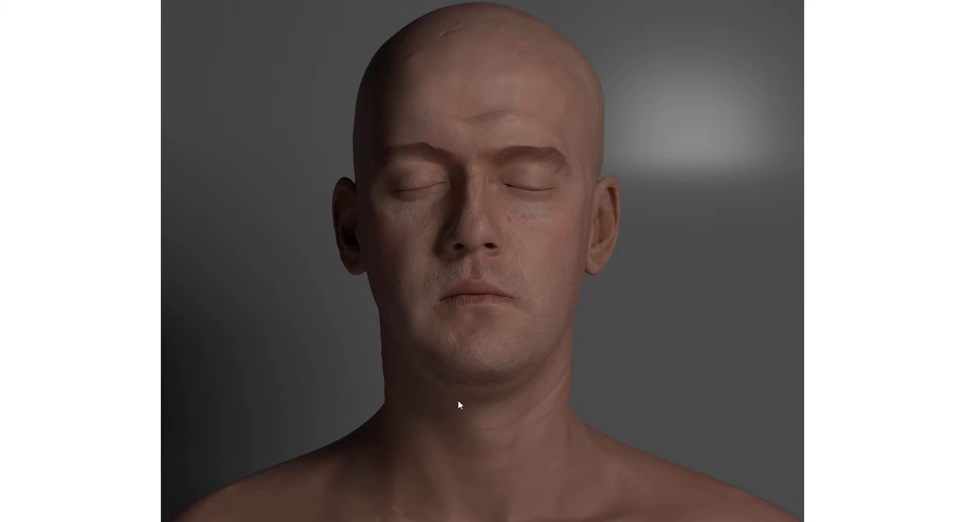
pyautogui.press('Escape')
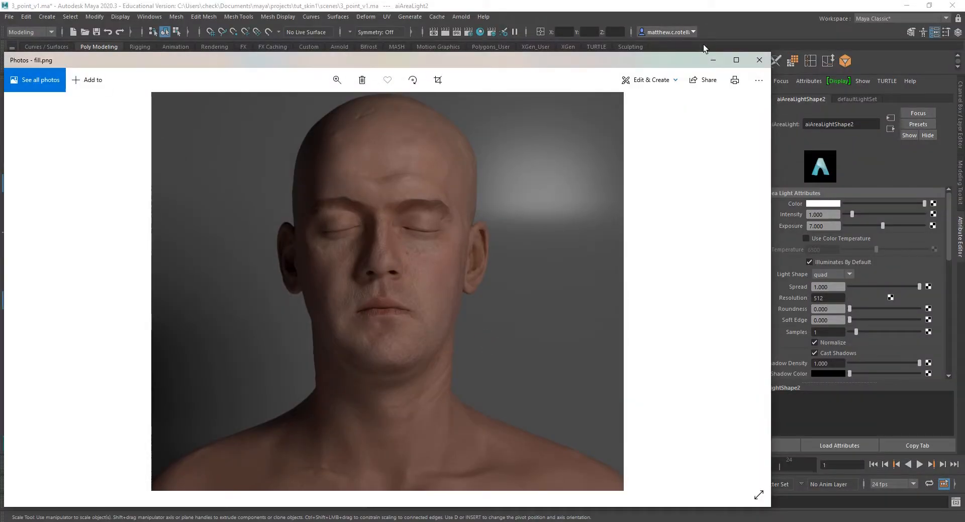
pyautogui.click(759, 62)
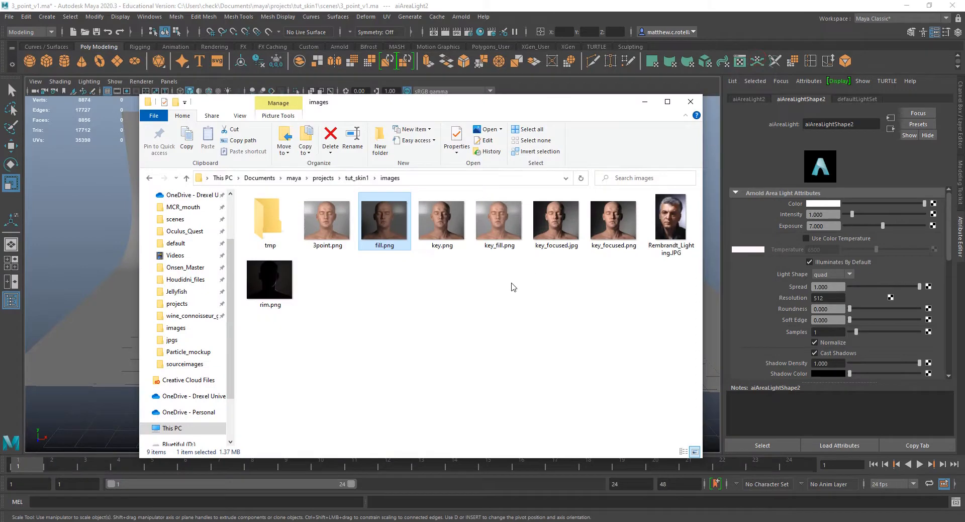
# Open the key_fill.png render, compare it back and forth with key_focused.jpg, and return to the Maya scene without deleting any file
pyautogui.doubleClick(510, 224)
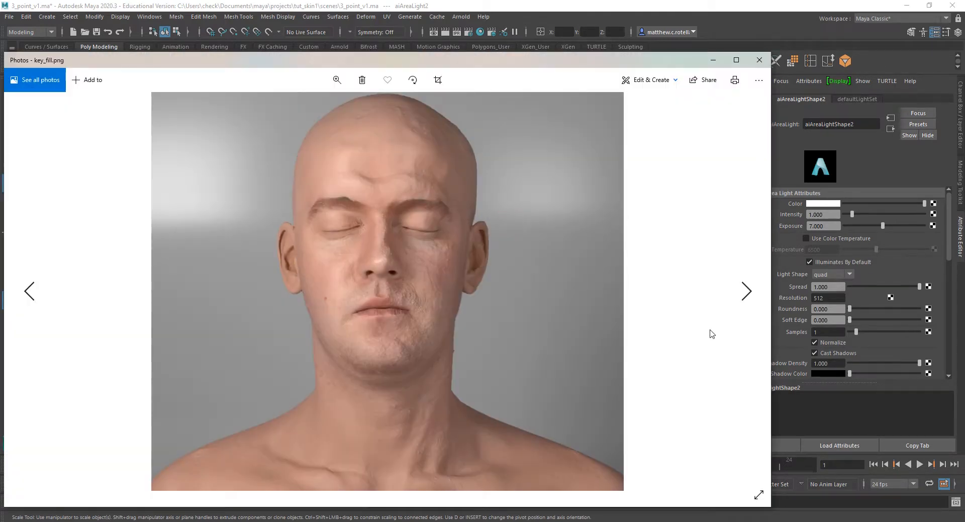
pyautogui.click(747, 292)
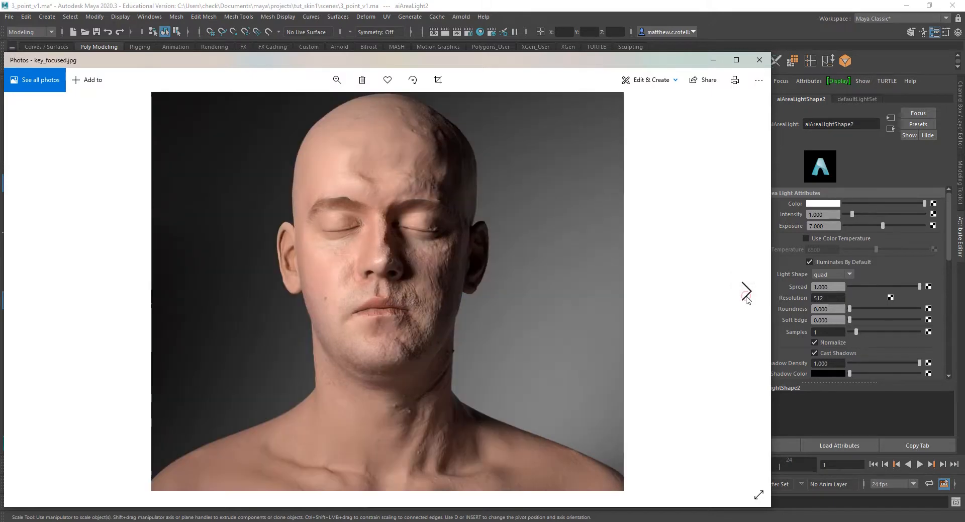
pyautogui.moveTo(200, 60); pyautogui.dragTo(270, 53)
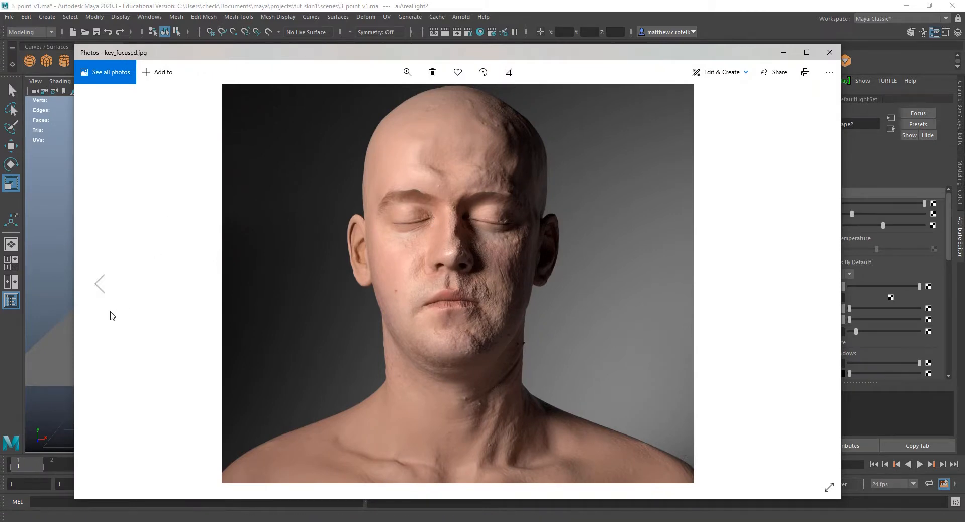
pyautogui.click(101, 282)
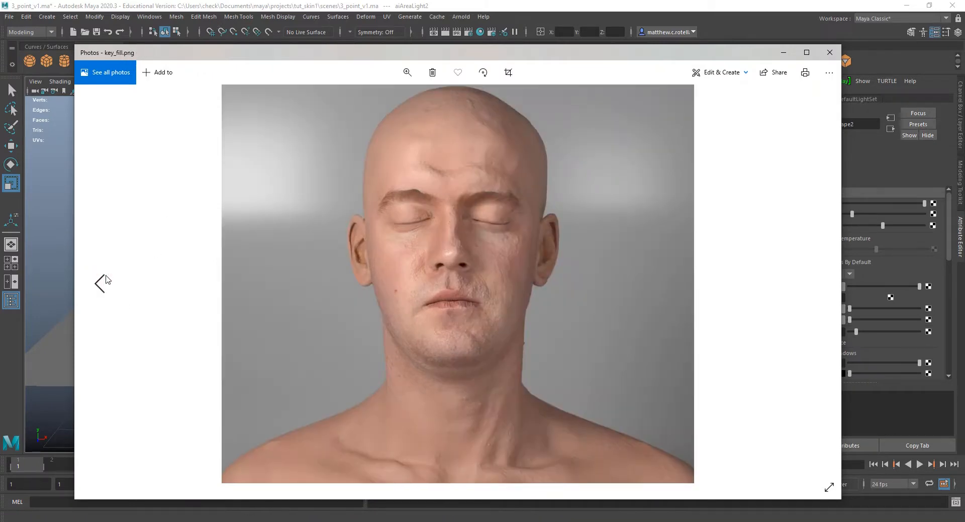
pyautogui.click(815, 281)
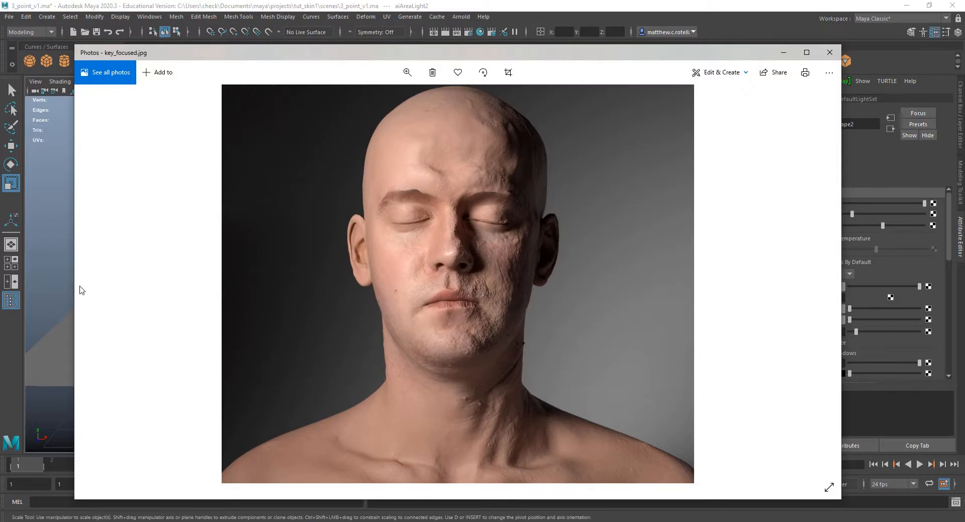
pyautogui.click(99, 283)
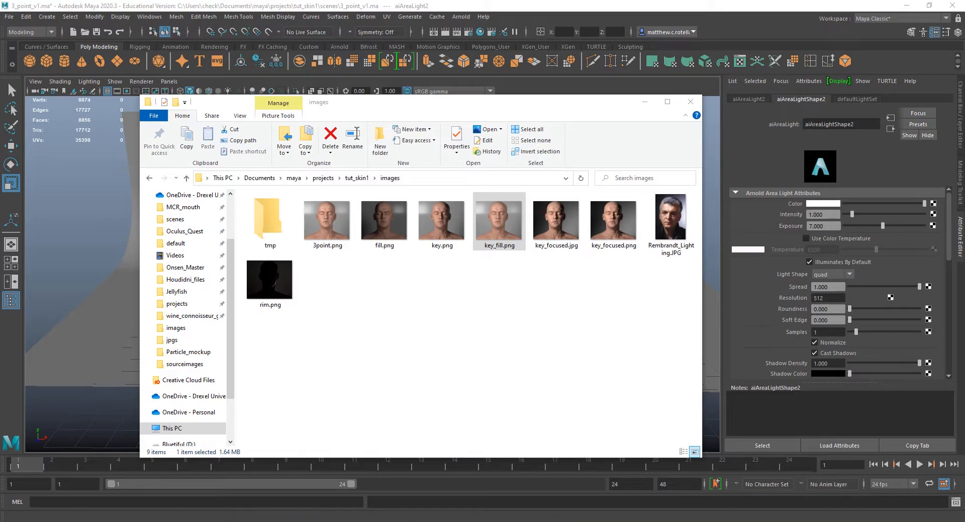
pyautogui.moveTo(472, 104); pyautogui.dragTo(0, 151)
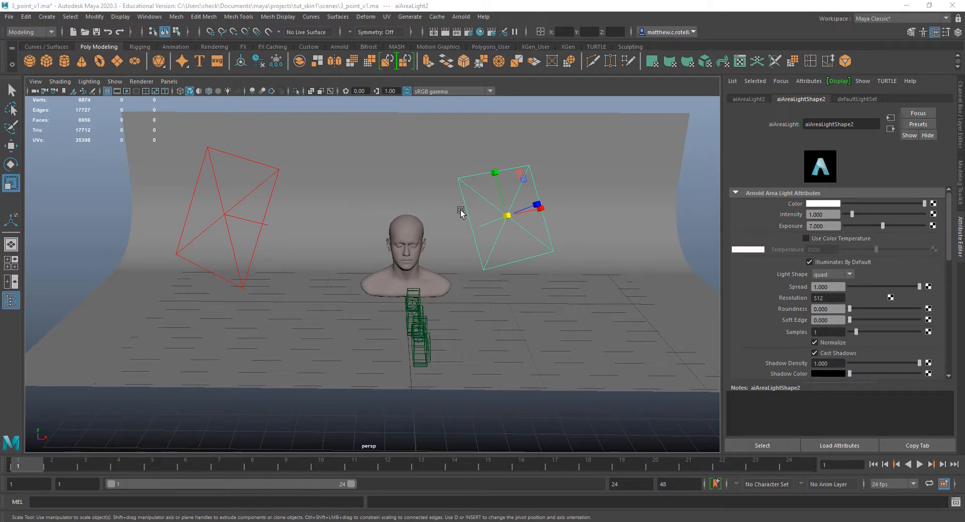
pyautogui.press('Delete')
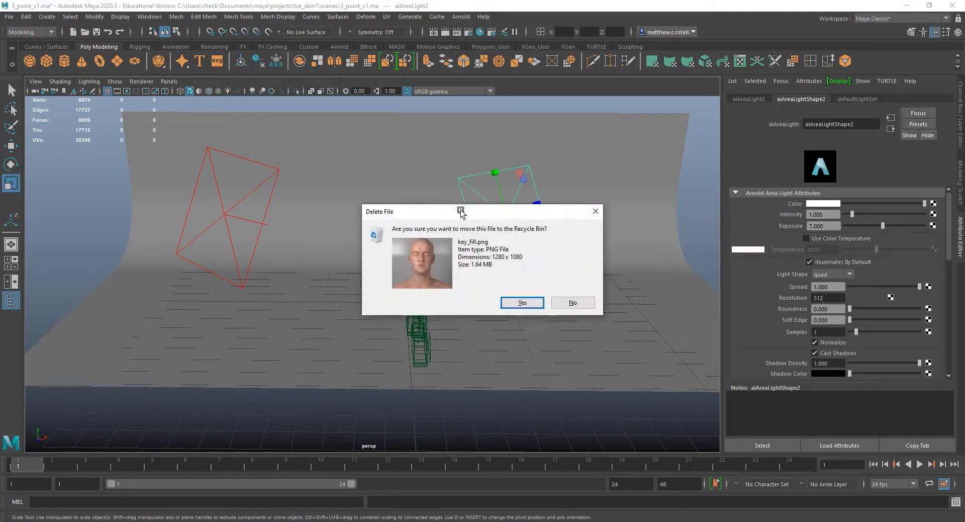
pyautogui.click(587, 305)
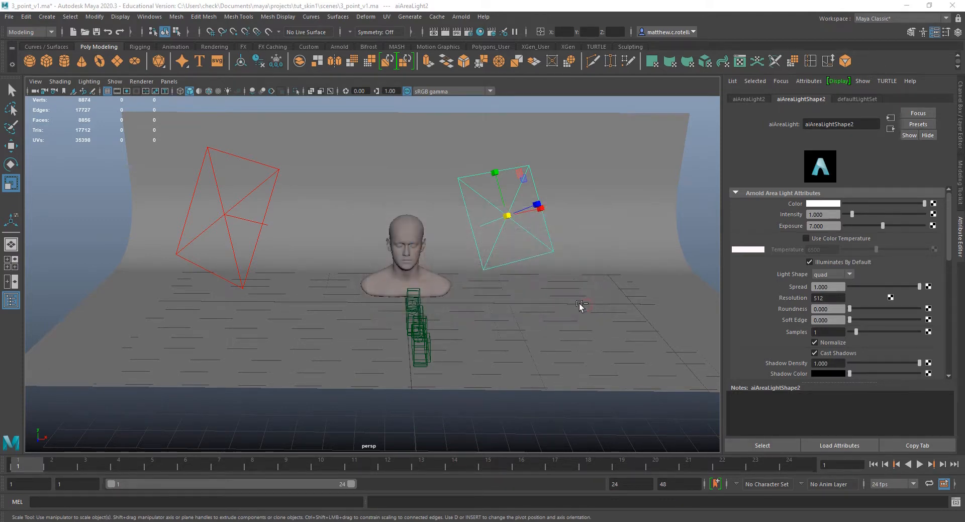
# Duplicate the fill area light, move the copy up and across toward the head, and scale it down to a small light
pyautogui.click(527, 232)
pyautogui.hotkey('ctrl', 'd')
pyautogui.press('w')
pyautogui.moveTo(547, 224); pyautogui.dragTo(462, 135)
pyautogui.press('e')
pyautogui.press('r')
pyautogui.moveTo(462, 184); pyautogui.dragTo(414, 173)
pyautogui.press('w')
# Place the small duplicated light behind the bust, beside the head on the fill side, and rotate it to face forward
pyautogui.keyDown('alt'); pyautogui.moveTo(448, 243); pyautogui.dragTo(551, 235); pyautogui.keyUp('alt')
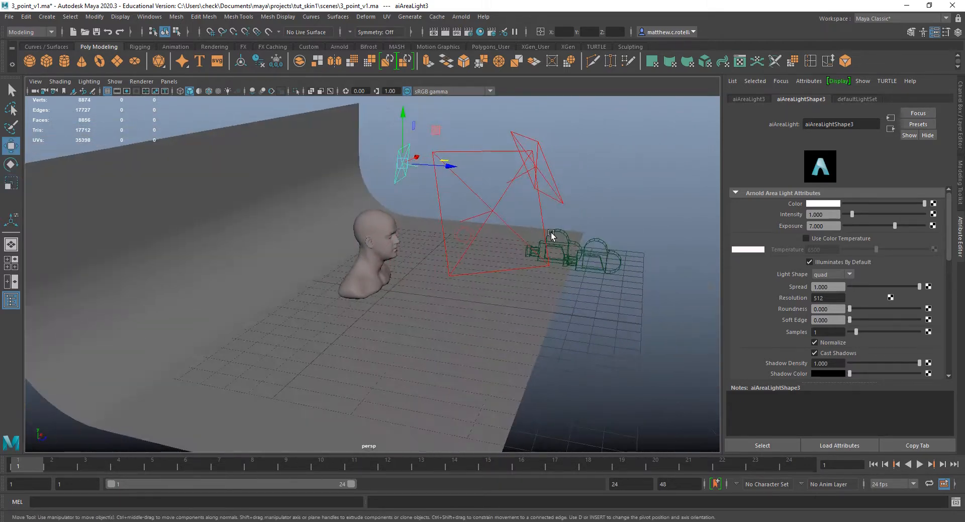
pyautogui.moveTo(436, 132); pyautogui.dragTo(441, 218)
pyautogui.press('e')
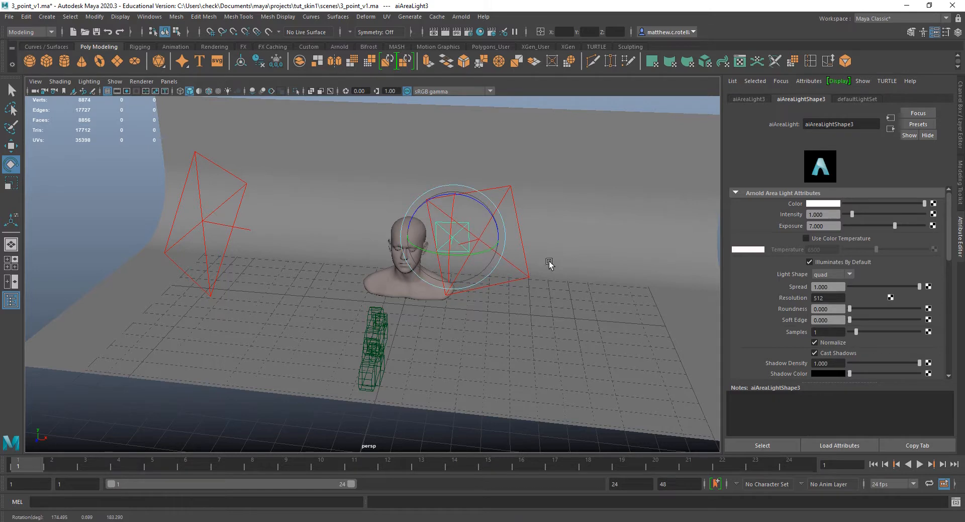
pyautogui.keyDown('alt'); pyautogui.moveTo(344, 254); pyautogui.dragTo(439, 240); pyautogui.keyUp('alt')
pyautogui.press('w')
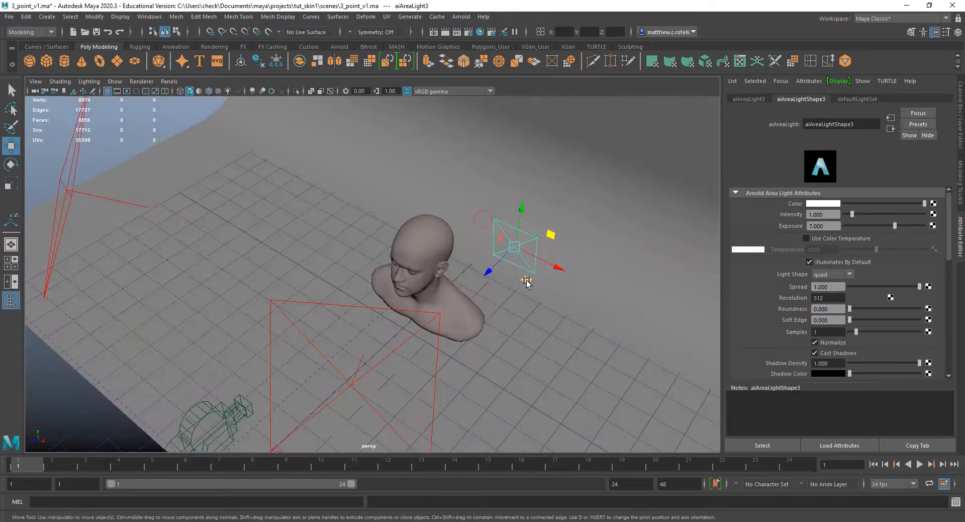
pyautogui.keyDown('alt'); pyautogui.moveTo(538, 262); pyautogui.dragTo(508, 196); pyautogui.keyUp('alt')
pyautogui.keyDown('alt'); pyautogui.moveTo(454, 245); pyautogui.dragTo(390, 252); pyautogui.keyUp('alt')
pyautogui.moveTo(447, 267)
pyautogui.mouseDown()
pyautogui.moveTo(460, 269)
pyautogui.moveTo(456, 276)
pyautogui.mouseUp()
pyautogui.scroll(3, 456, 277)
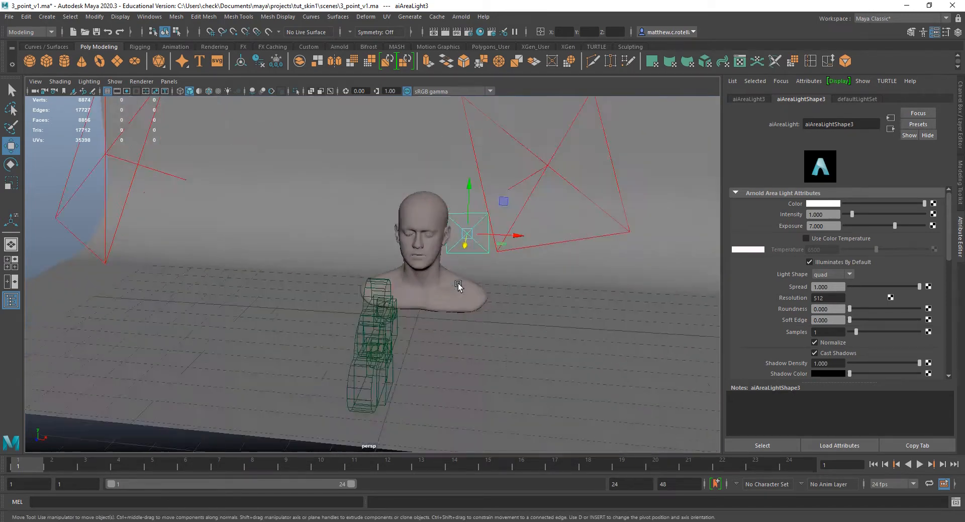
# Switch to the images folder, examine the key_fill.png render again, close it, and return to the Maya scene
pyautogui.moveTo(0, 146); pyautogui.dragTo(373, 110)
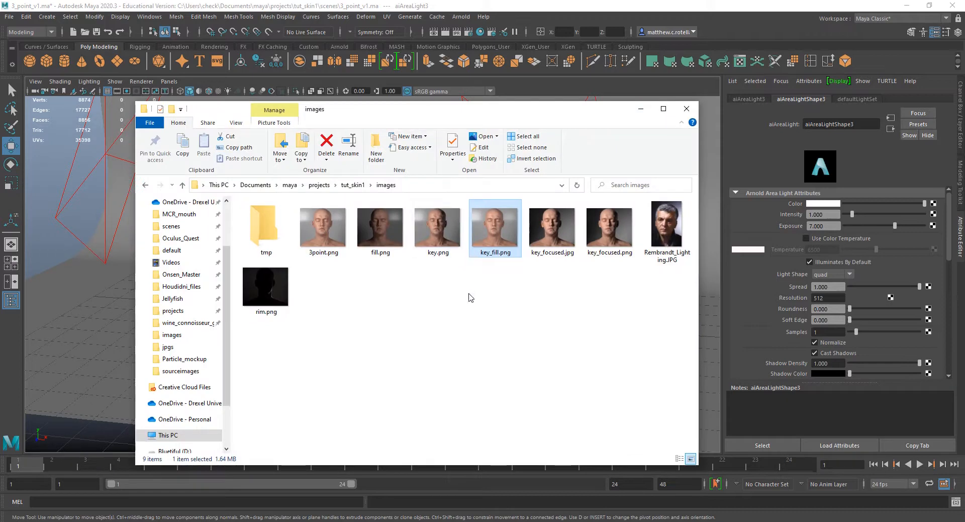
pyautogui.doubleClick(496, 234)
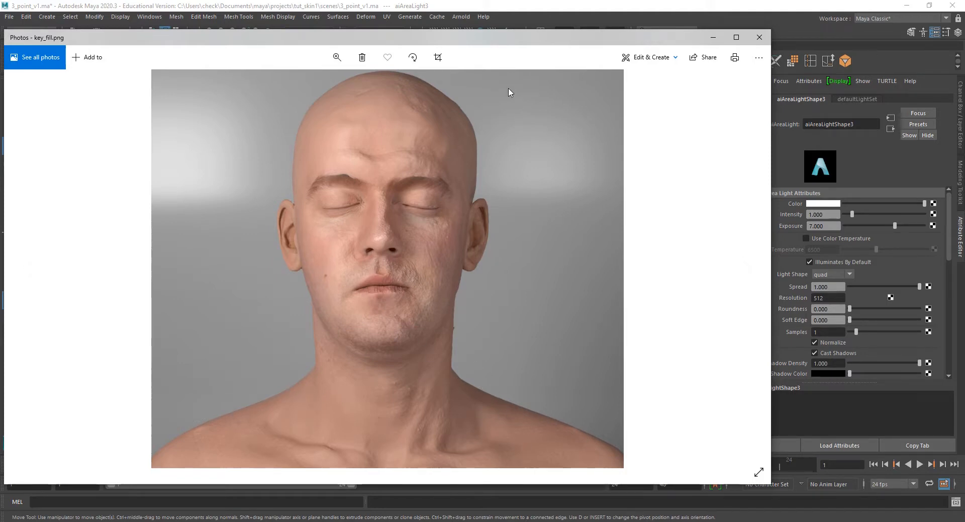
pyautogui.click(756, 38)
pyautogui.moveTo(521, 115); pyautogui.dragTo(603, 112)
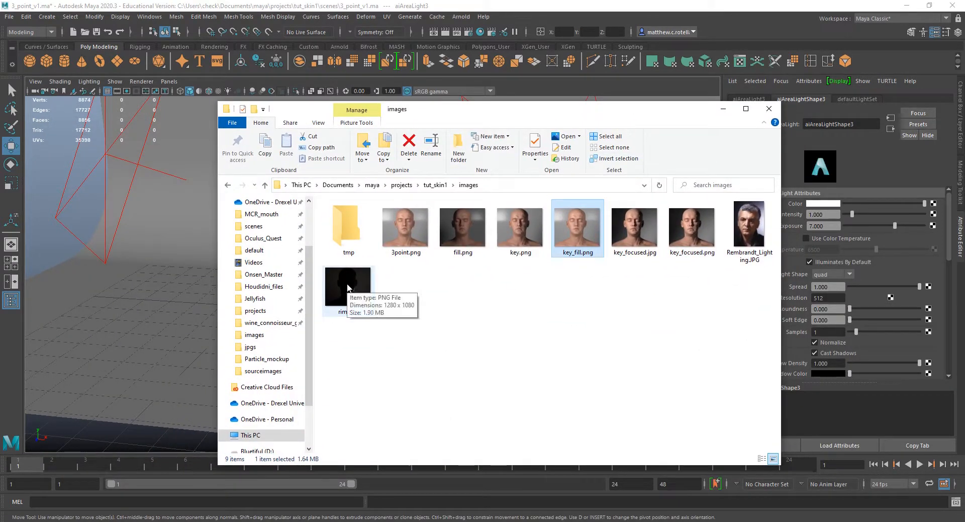
pyautogui.moveTo(483, 110); pyautogui.dragTo(0, 109)
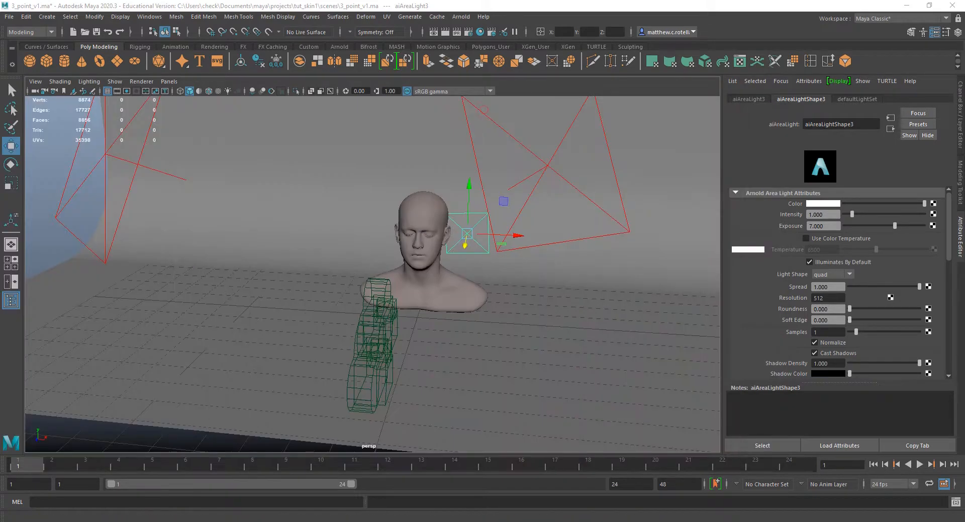
# Set the exposure of the small light behind the bust to 3
pyautogui.click(827, 224)
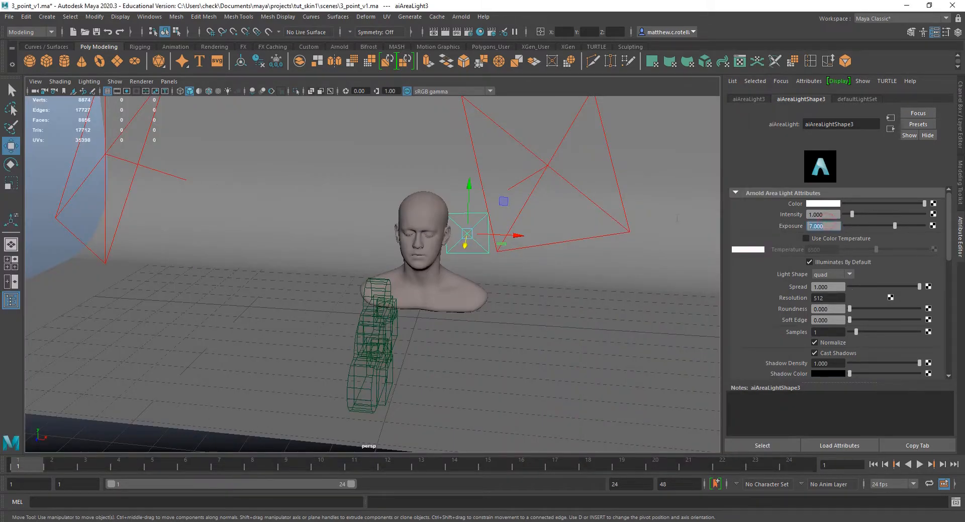
pyautogui.write('3')
pyautogui.press('Return')
# Switch to the images folder, examine the rim.png render full screen, and close it
pyautogui.moveTo(0, 103); pyautogui.dragTo(397, 148)
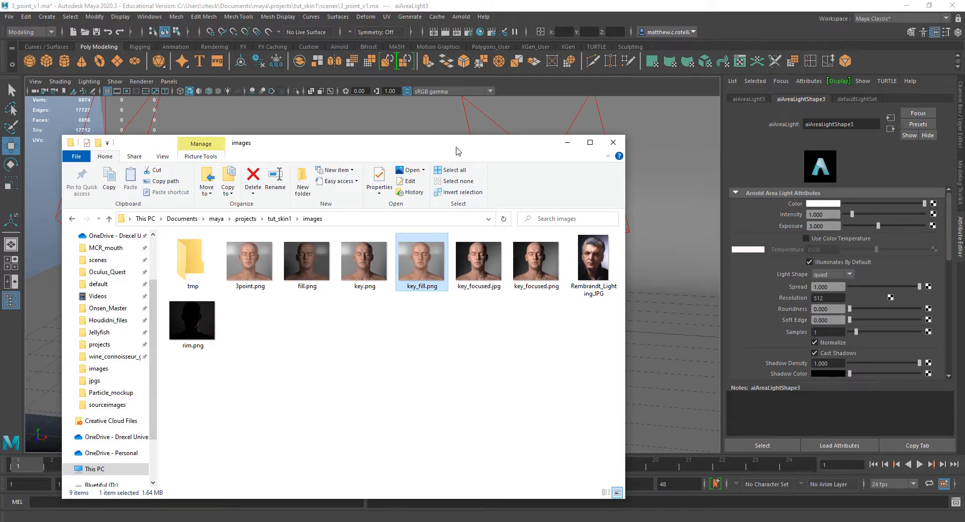
pyautogui.moveTo(458, 151); pyautogui.dragTo(534, 94)
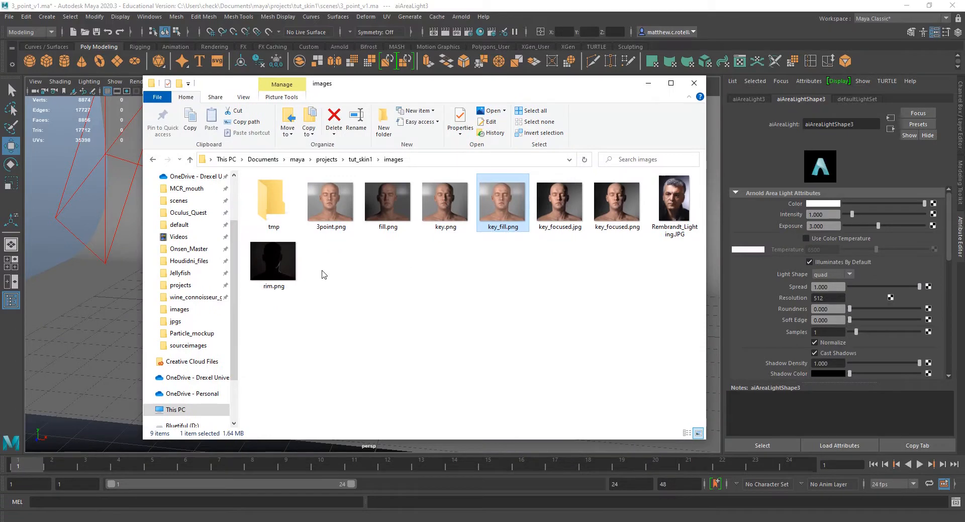
pyautogui.doubleClick(281, 271)
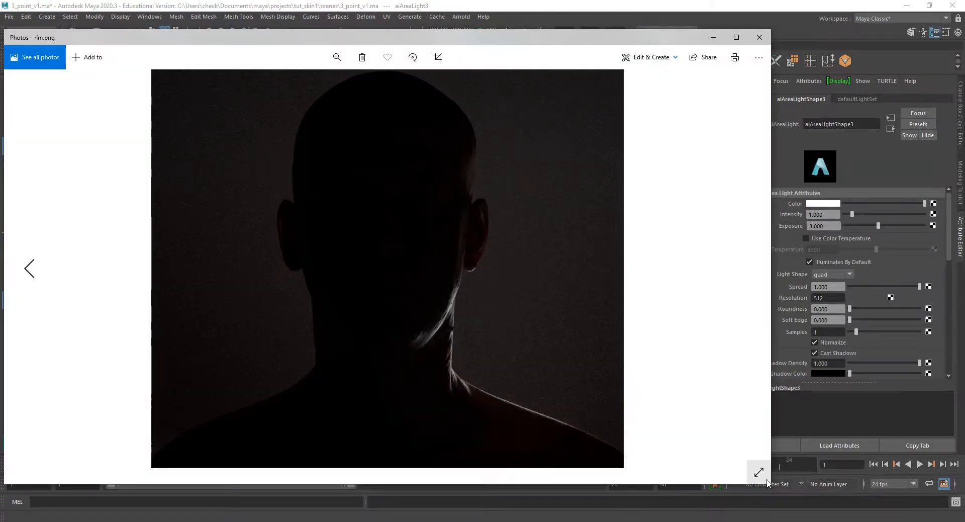
pyautogui.click(757, 470)
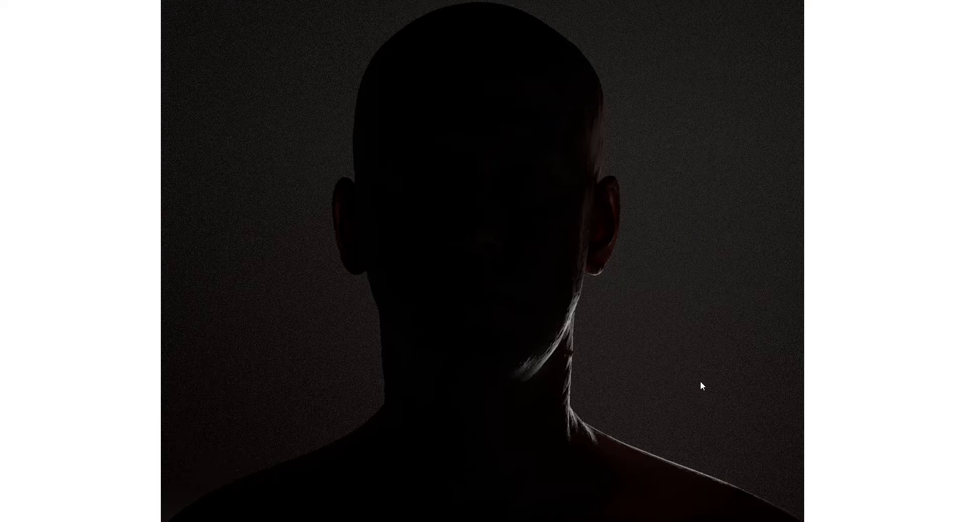
pyautogui.press('Escape')
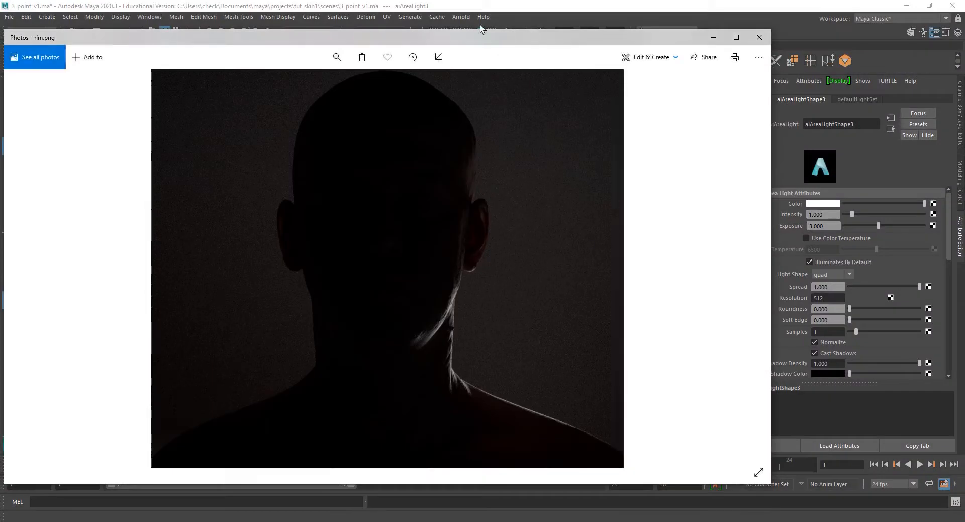
pyautogui.hotkey('alt', 'F4')
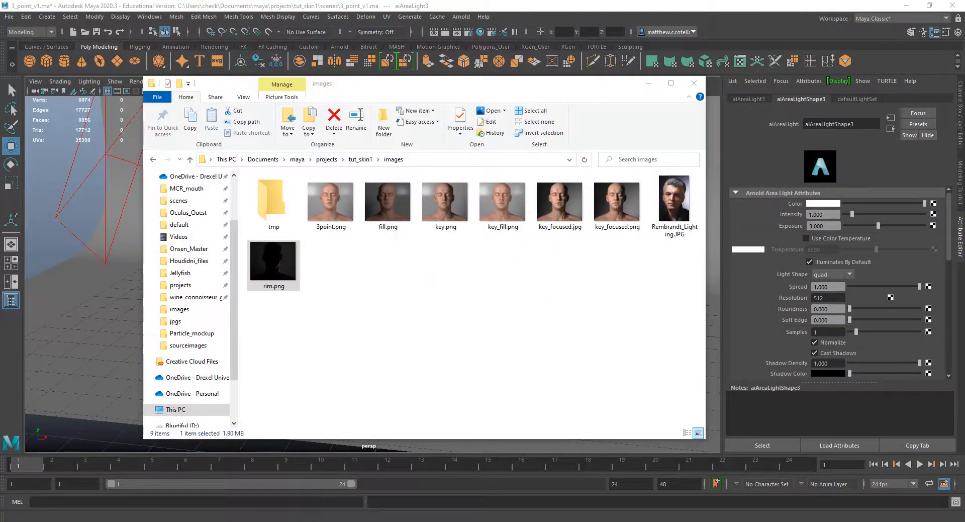
# Open the renders key_fill.png and 3point.png, compare them side by side, and close both
pyautogui.click(509, 220)
pyautogui.doubleClick(509, 219)
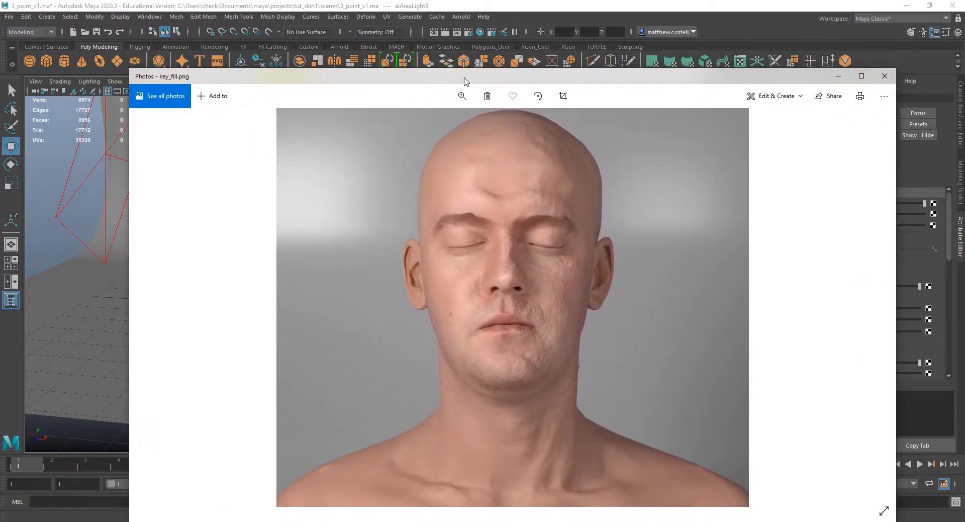
pyautogui.moveTo(464, 82); pyautogui.dragTo(401, 36)
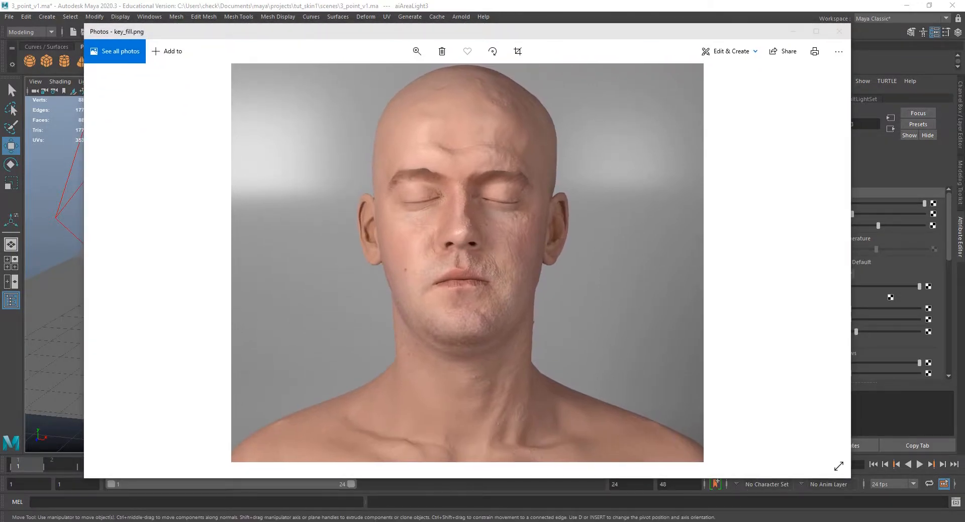
pyautogui.moveTo(0, 109); pyautogui.dragTo(482, 80)
pyautogui.moveTo(472, 32); pyautogui.dragTo(0, 96)
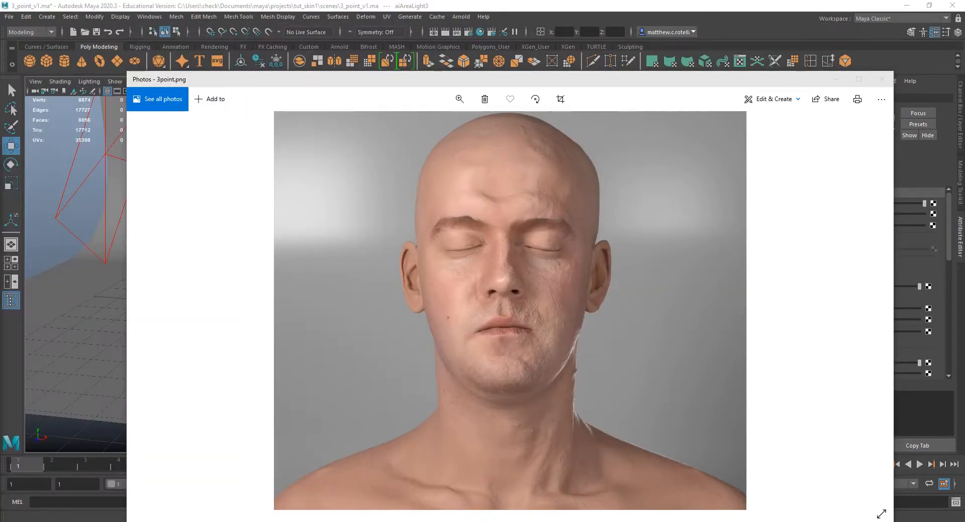
pyautogui.moveTo(0, 171)
pyautogui.mouseDown()
pyautogui.moveTo(235, 164)
pyautogui.moveTo(1, 174)
pyautogui.mouseUp()
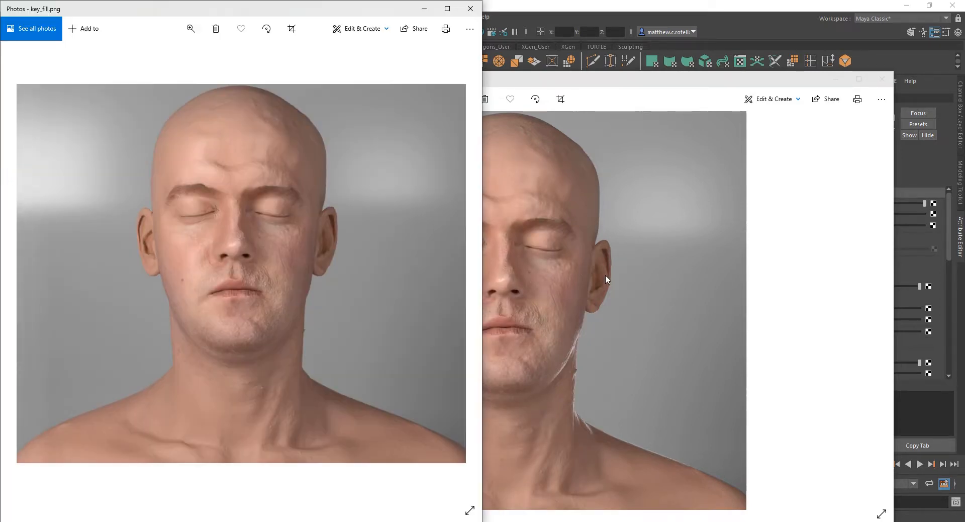
pyautogui.moveTo(566, 81); pyautogui.dragTo(964, 49)
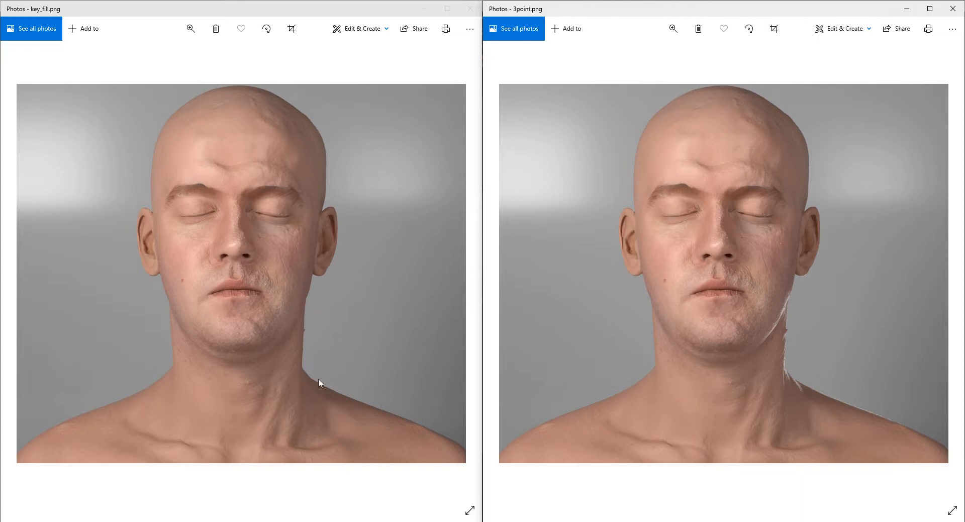
pyautogui.click(470, 8)
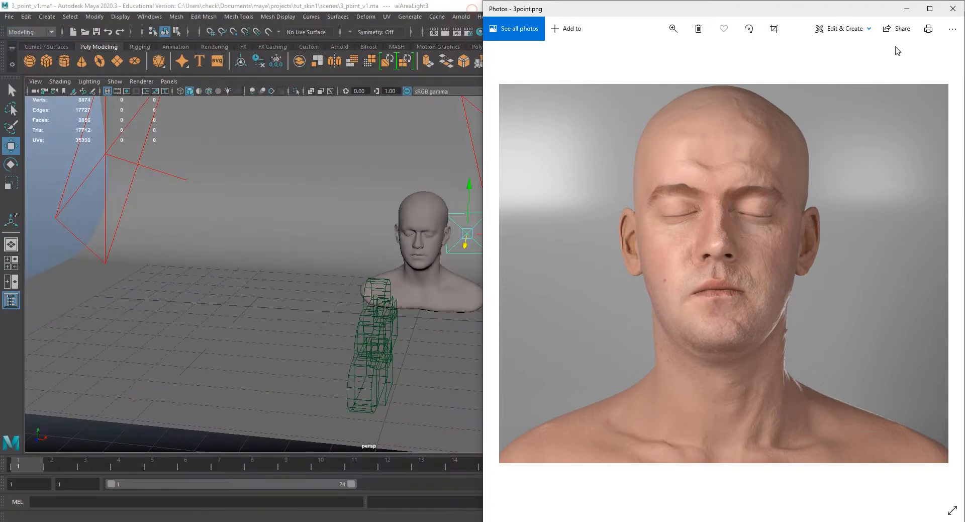
pyautogui.click(952, 9)
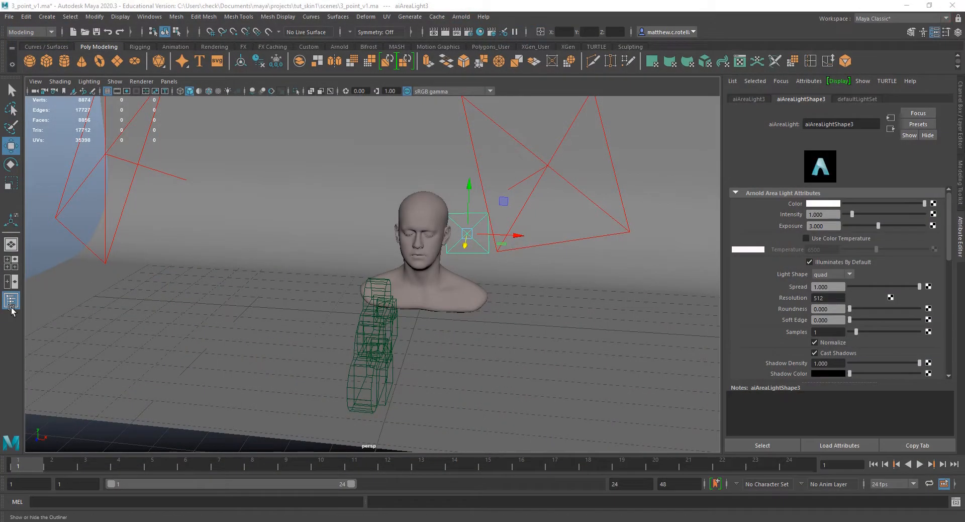
# Bring up the Outliner and hide the area lights aiAreaLight1, aiAreaLight2 and aiAreaLight3
pyautogui.moveTo(0, 108); pyautogui.dragTo(523, 133)
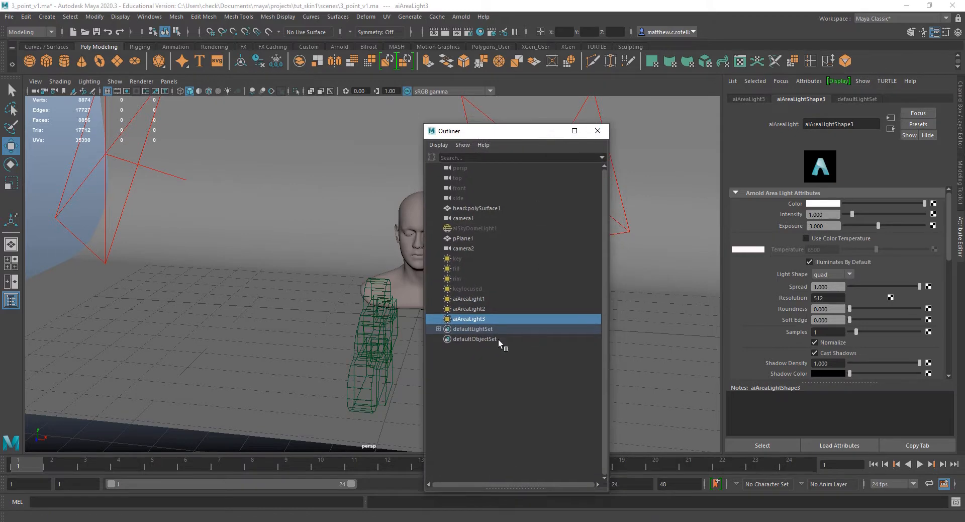
pyautogui.click(469, 299)
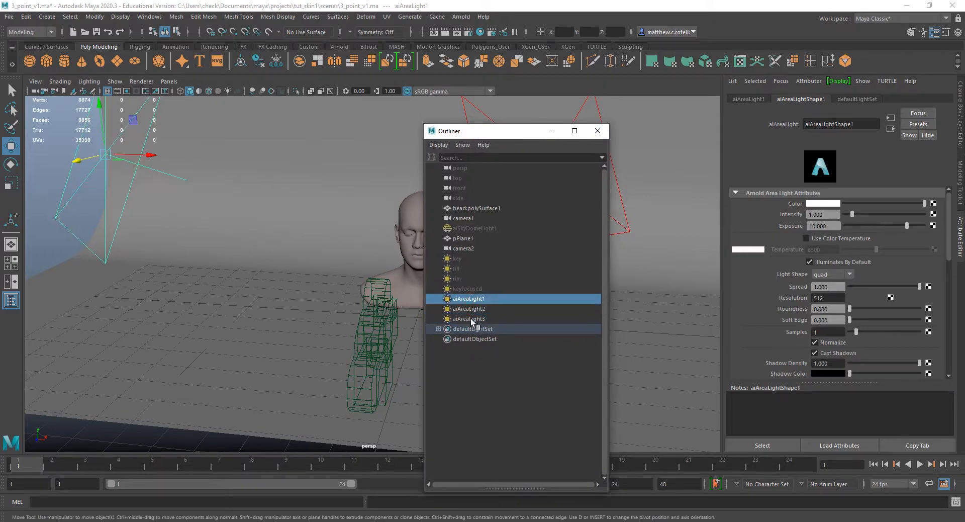
pyautogui.keyDown('shift'); pyautogui.click(470, 318); pyautogui.keyUp('shift')
pyautogui.press('h')
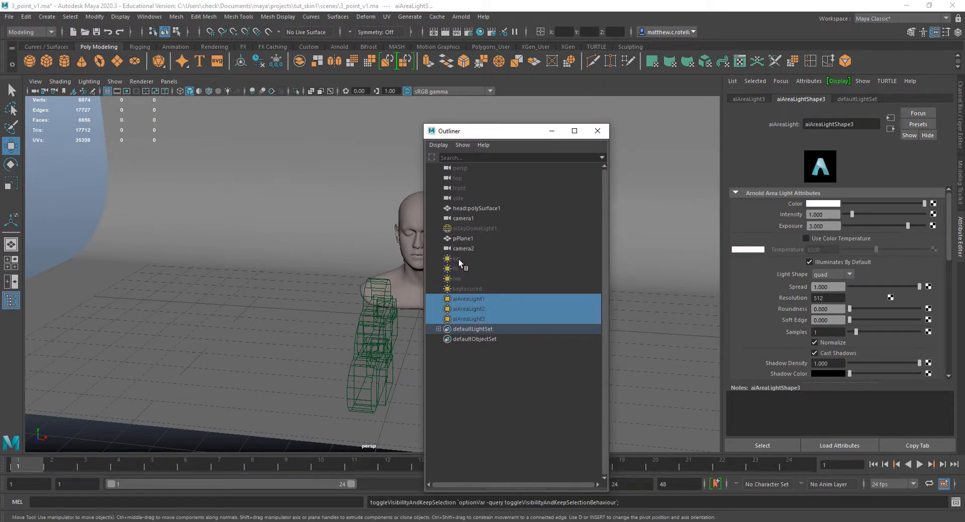
# Unhide the prepared key, fill and rim lights and move the Outliner clear of the bust and lights
pyautogui.click(457, 259)
pyautogui.keyDown('shift'); pyautogui.click(461, 277); pyautogui.keyUp('shift')
pyautogui.hotkey('shift', 'h')
pyautogui.moveTo(464, 132); pyautogui.dragTo(260, 376)
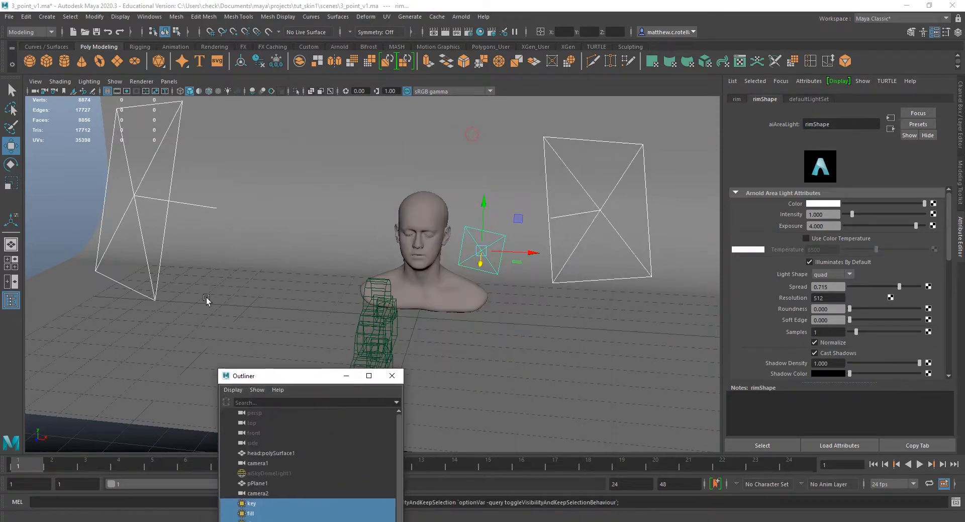
# Select the key, fill and rim lights one after another and compare their exposure and spread settings
pyautogui.click(152, 198)
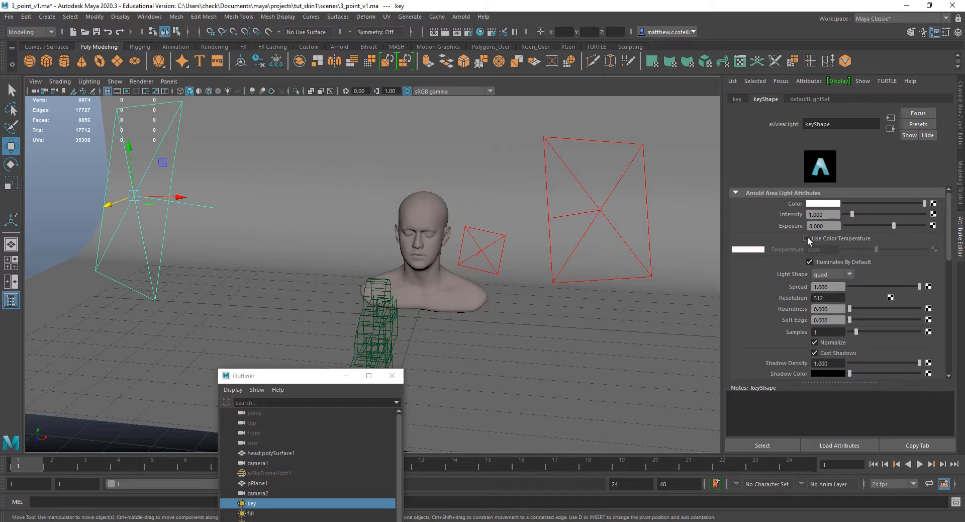
pyautogui.click(601, 210)
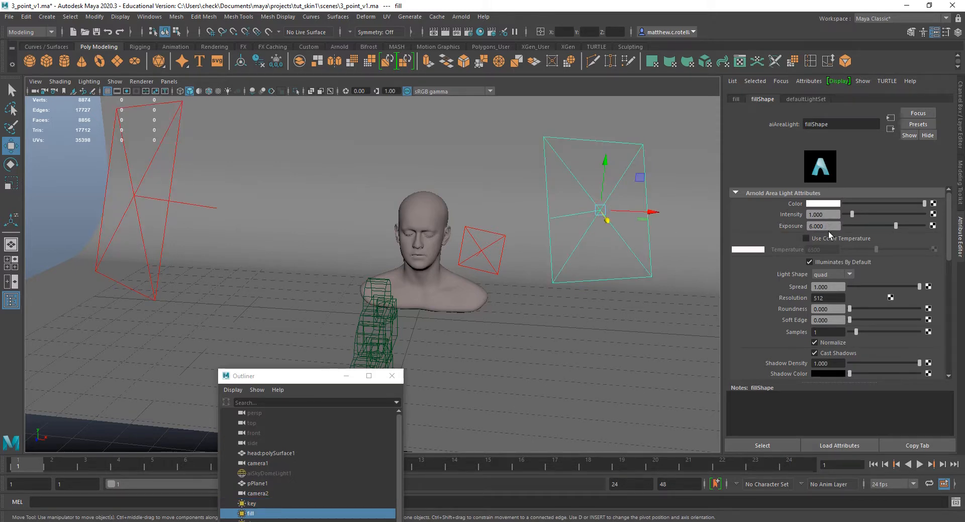
pyautogui.click(484, 250)
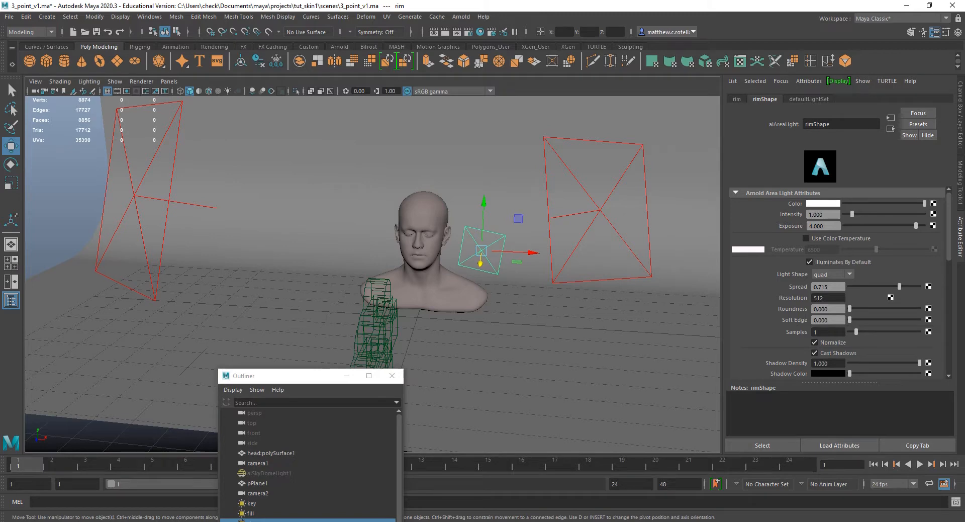
# Switch to the images folder, open Rembrandt_Lighting.JPG, examine the lighting on the face, and shift the photo window aside
pyautogui.moveTo(0, 201); pyautogui.dragTo(351, 136)
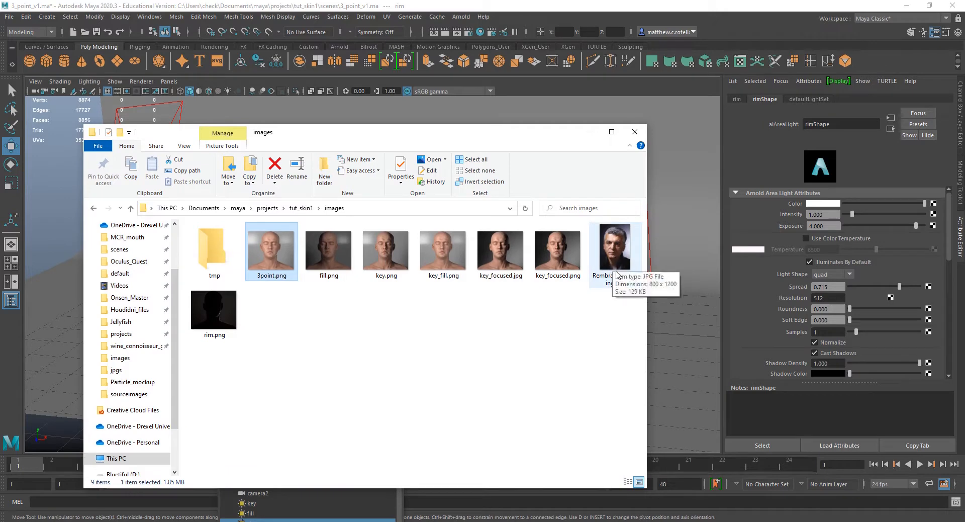
pyautogui.doubleClick(613, 254)
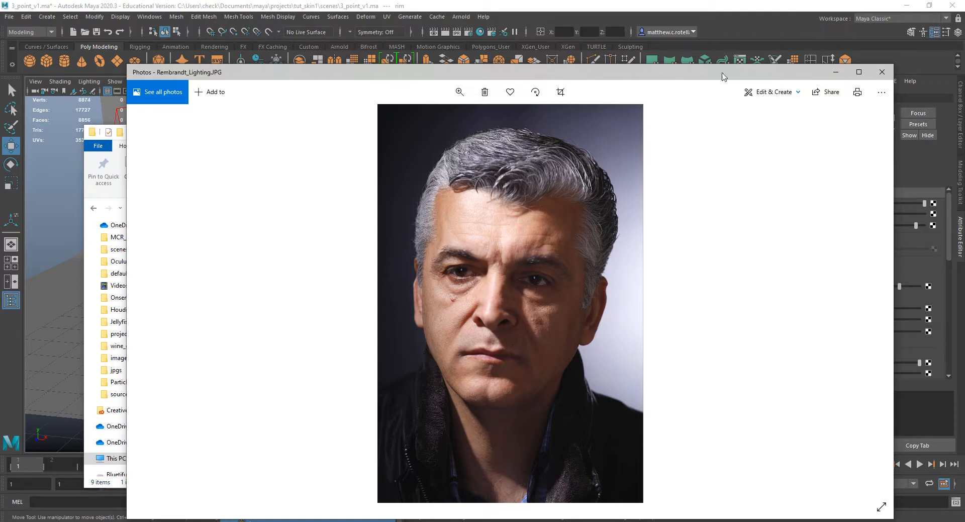
pyautogui.moveTo(684, 72); pyautogui.dragTo(643, 38)
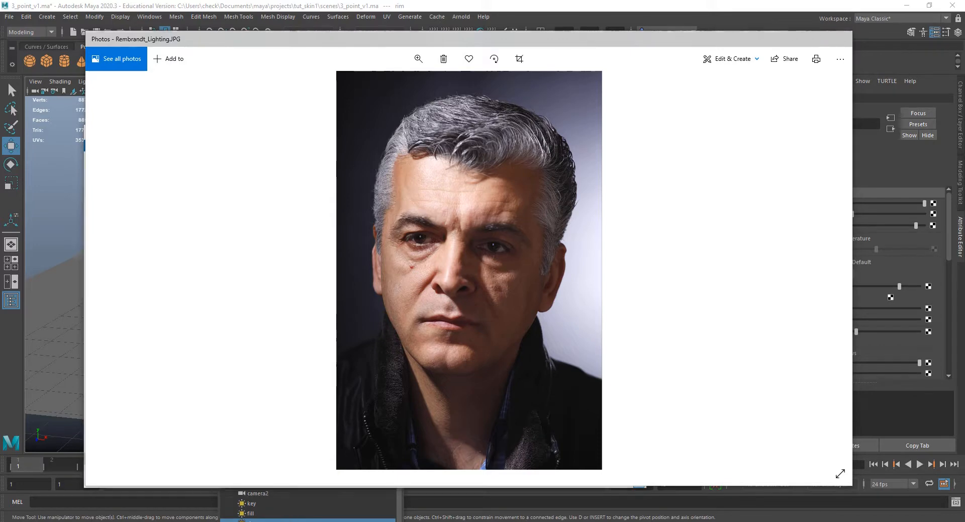
# Bring the images folder forward again and open key_focused.png to examine the shadow pattern across the face
pyautogui.moveTo(281, 520)
pyautogui.click(321, 501)
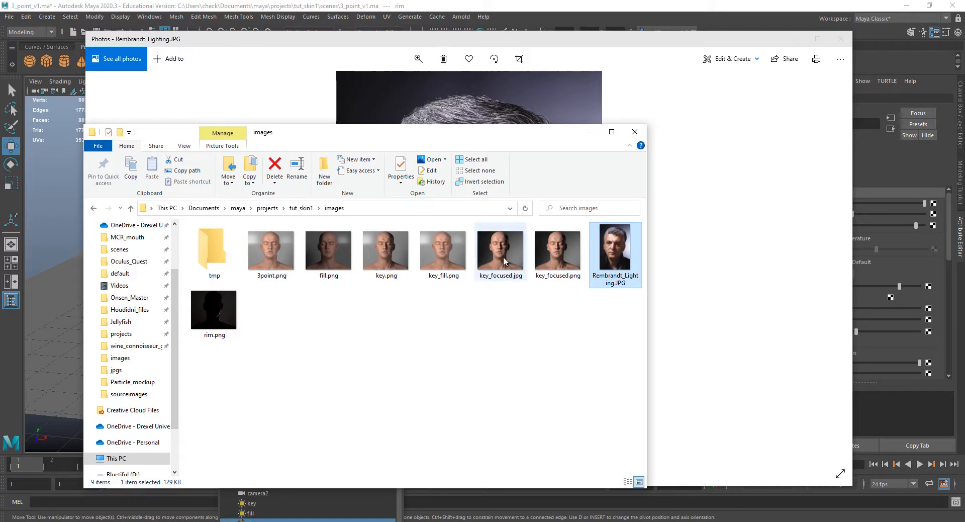
pyautogui.doubleClick(557, 252)
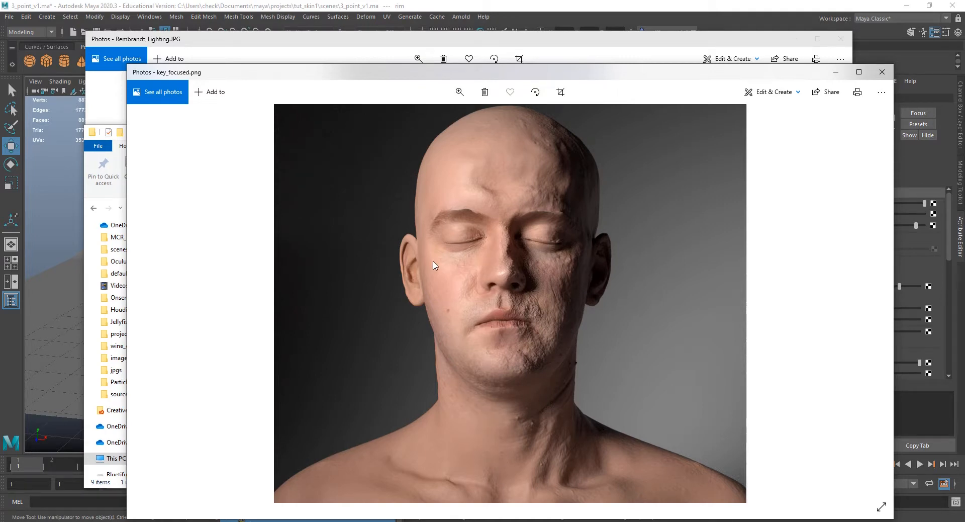
# Return to Maya and select the key light, check it against the key_focused.png render, and close that image
pyautogui.click(614, 18)
pyautogui.click(133, 196)
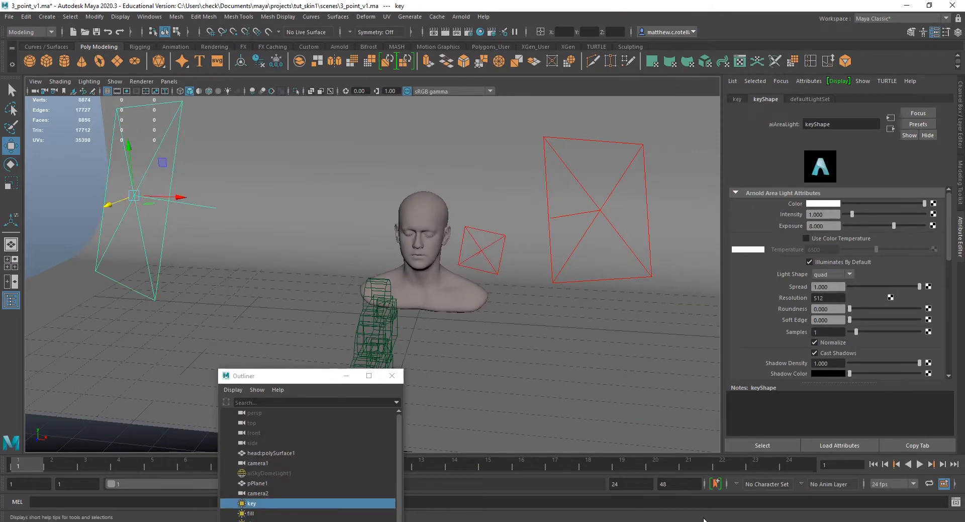
pyautogui.click(677, 521)
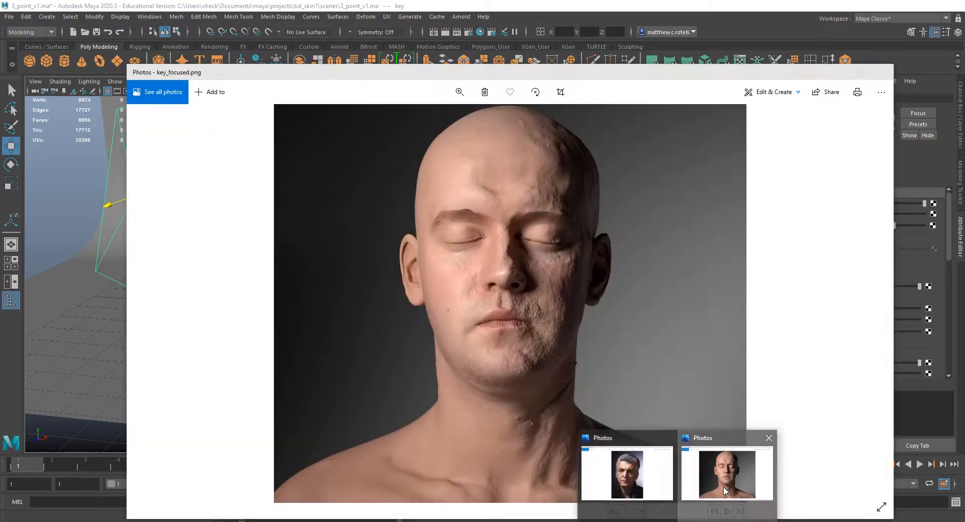
pyautogui.click(725, 491)
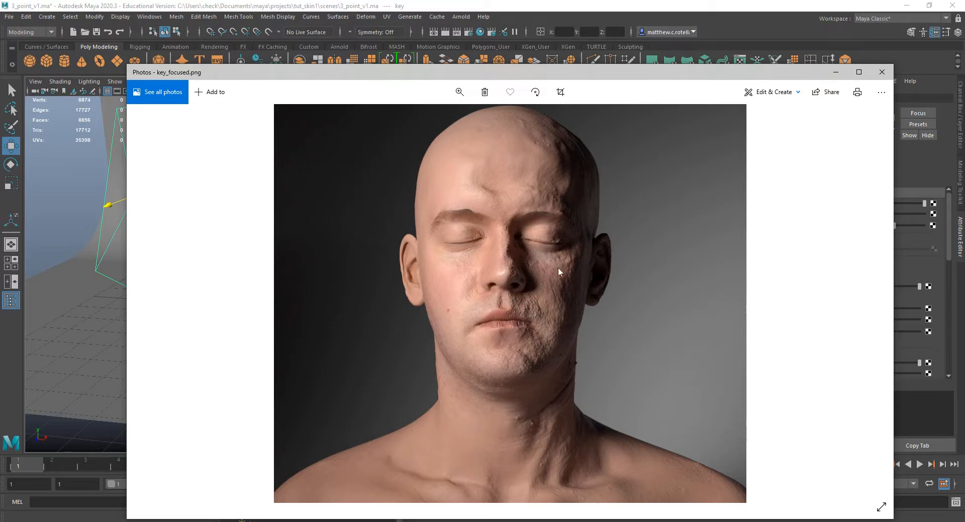
pyautogui.click(882, 72)
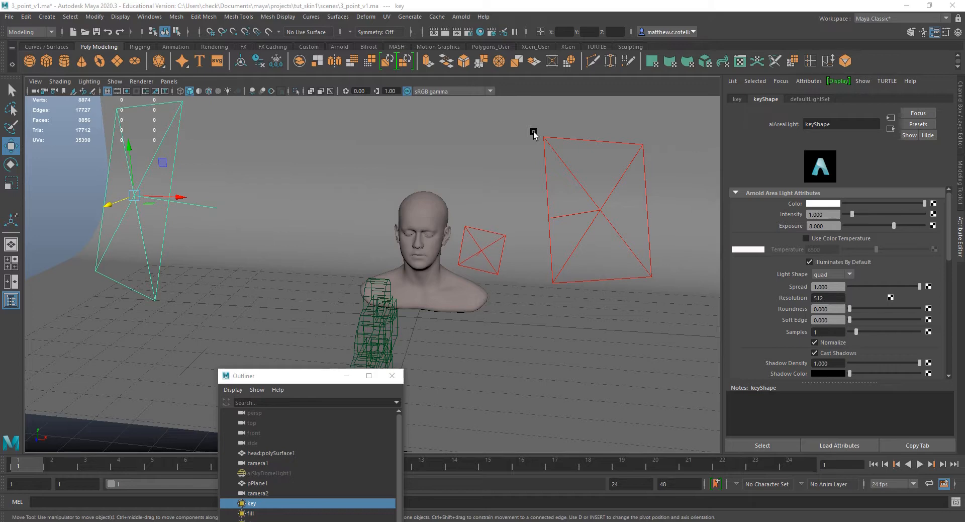
# Select the rim light and examine its placement behind the bust from several sides
pyautogui.keyDown('alt'); pyautogui.moveTo(450, 233); pyautogui.dragTo(480, 248); pyautogui.keyUp('alt')
pyautogui.keyDown('alt'); pyautogui.moveTo(588, 264); pyautogui.dragTo(490, 199); pyautogui.keyUp('alt')
pyautogui.click(511, 231)
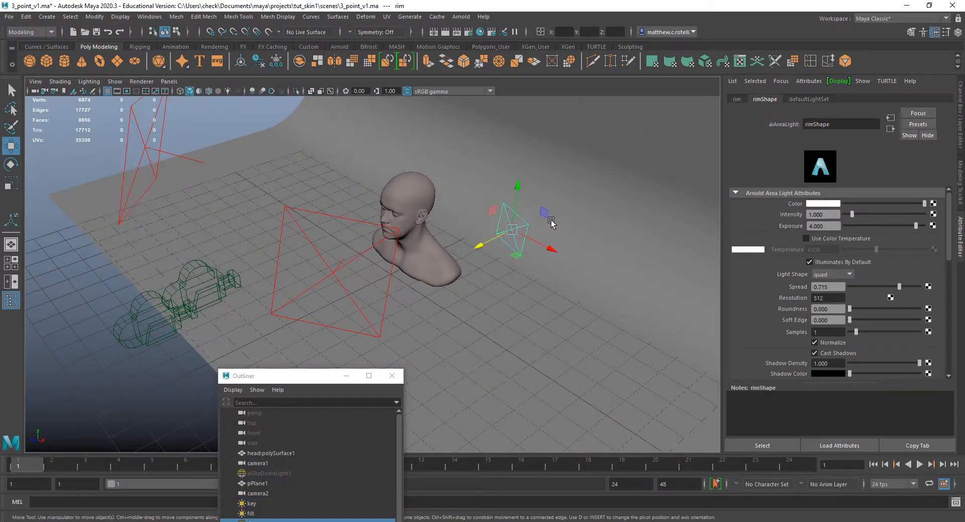
pyautogui.keyDown('alt'); pyautogui.moveTo(431, 262); pyautogui.dragTo(361, 241); pyautogui.keyUp('alt')
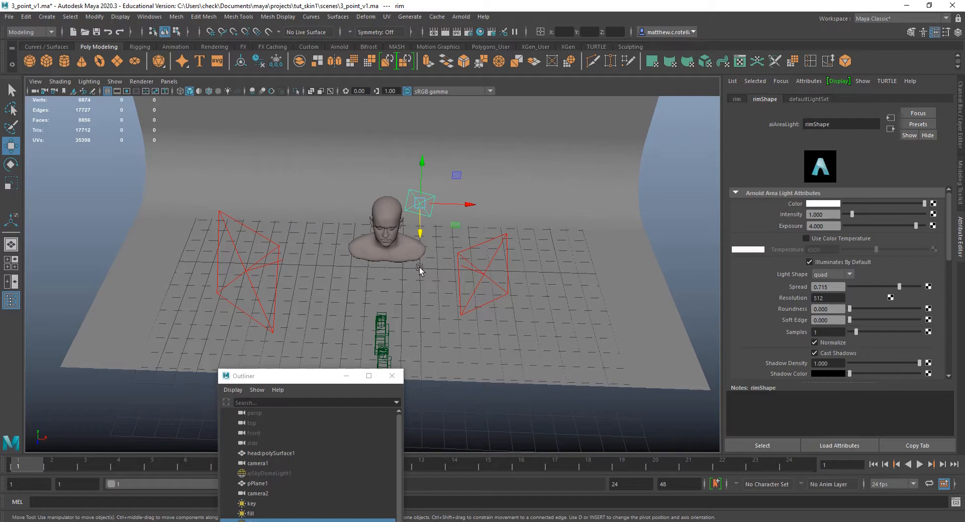
pyautogui.keyDown('alt'); pyautogui.moveTo(409, 275); pyautogui.dragTo(512, 254); pyautogui.keyUp('alt')
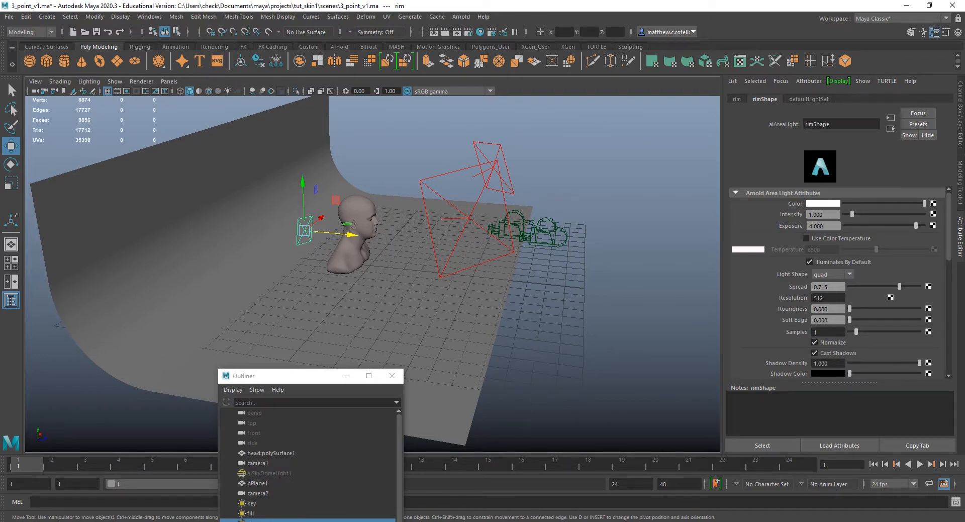
# Switch to the browser and read the Arnold Studio Lighting guide from the set model through the exposure section
pyautogui.moveTo(258, 521)
pyautogui.click(300, 471)
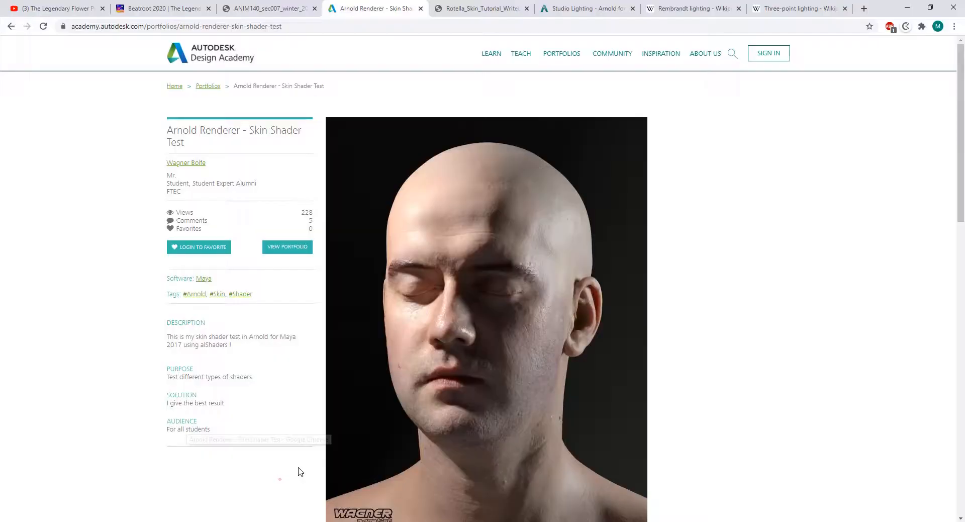
pyautogui.click(583, 8)
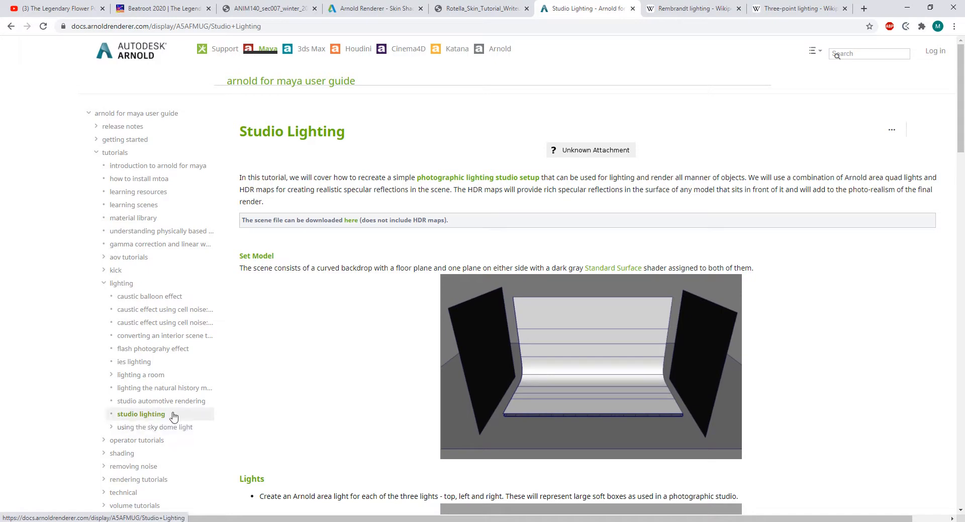
pyautogui.scroll(-1, 488, 387)
pyautogui.scroll(-4, 489, 387)
pyautogui.scroll(-4, 489, 389)
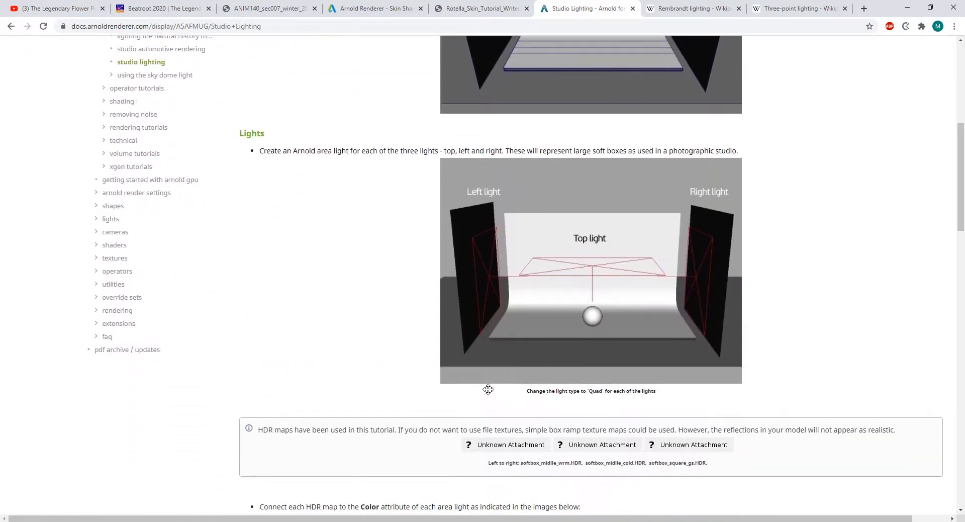
pyautogui.scroll(7, 354, 263)
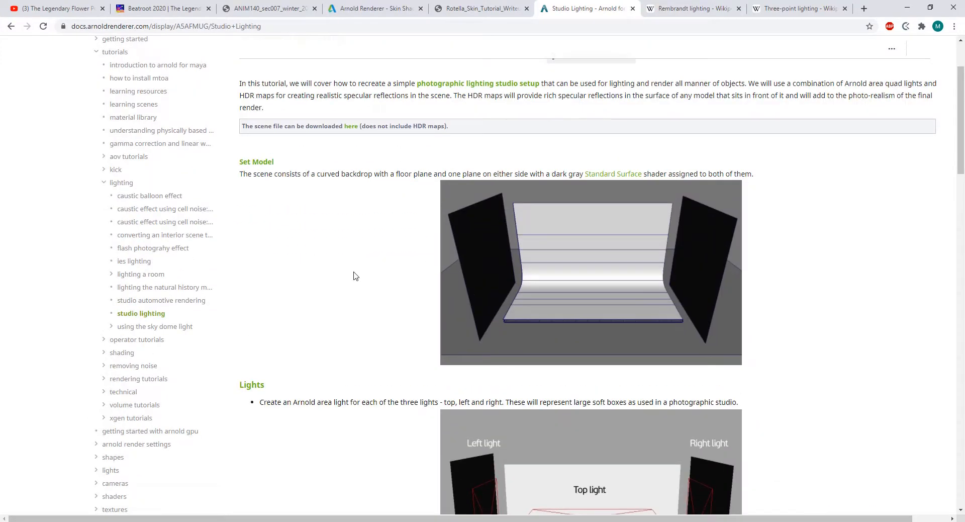
pyautogui.scroll(-13, 357, 281)
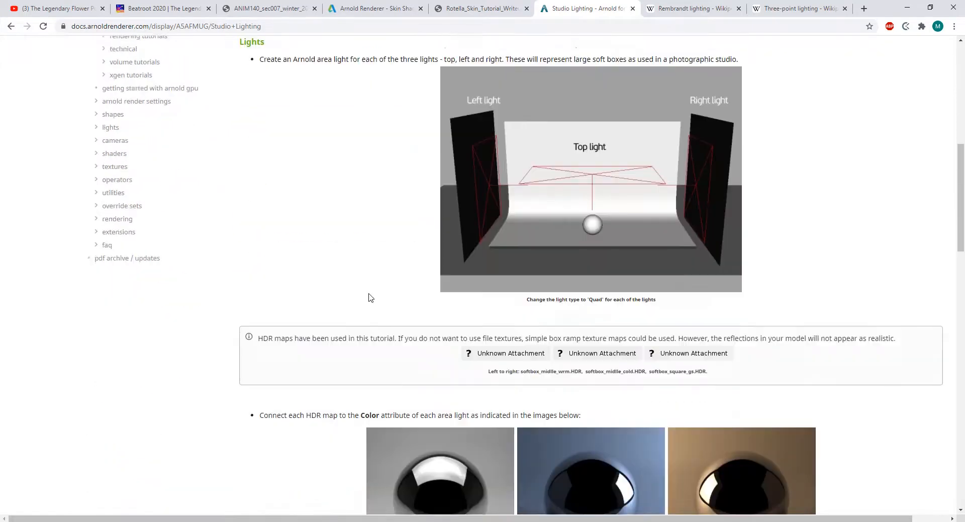
pyautogui.scroll(-4, 365, 297)
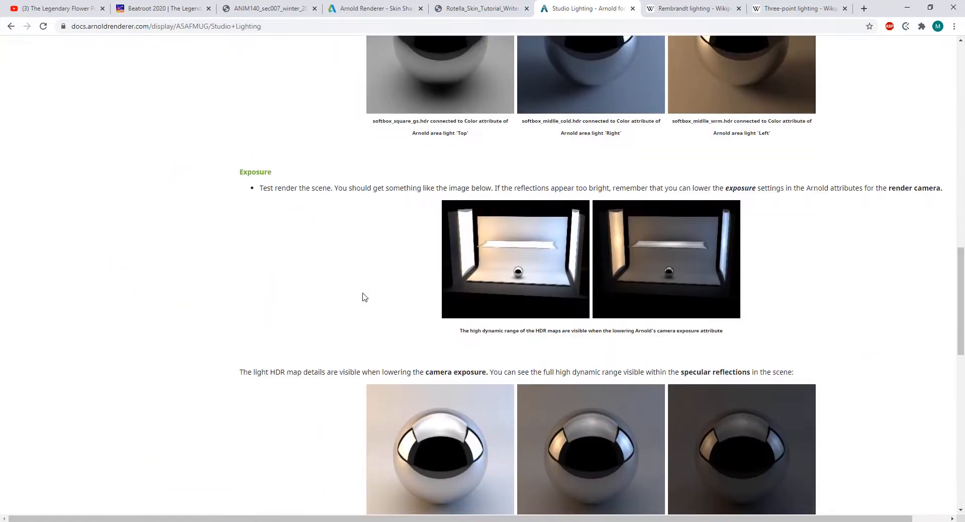
# Enlarge the exposure1.jpg studio render, close it, and read on to the examples that use the studio lighting setup
pyautogui.click(530, 246)
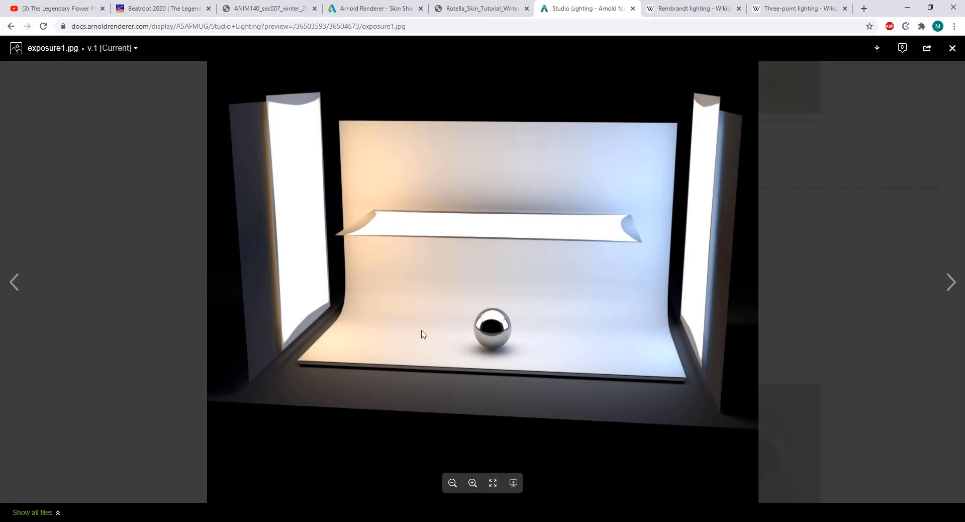
pyautogui.click(952, 48)
pyautogui.scroll(-8, 470, 280)
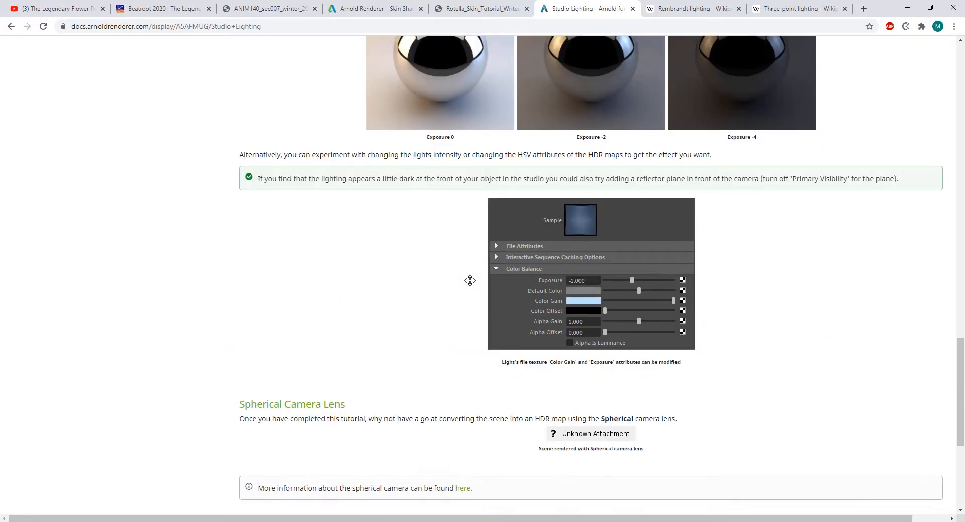
pyautogui.scroll(3, 444, 301)
pyautogui.scroll(-7, 427, 327)
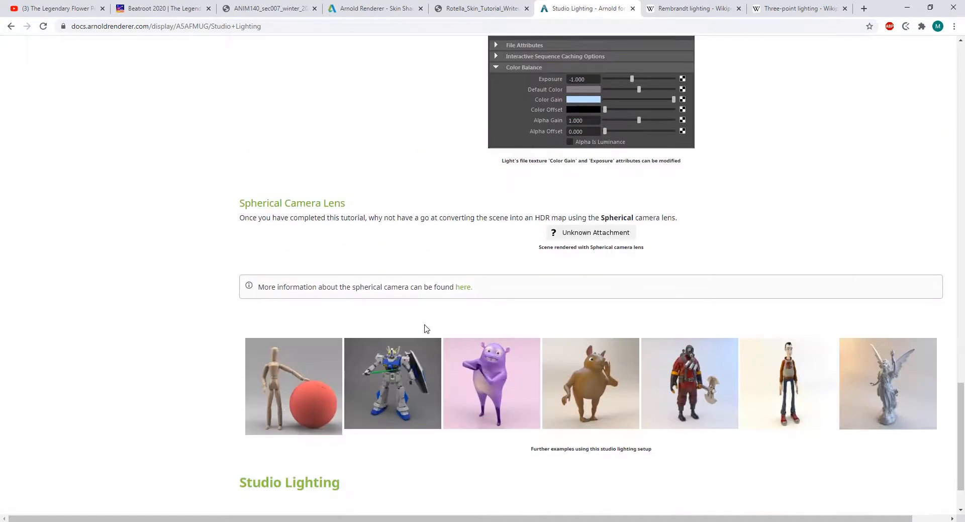
# Enlarge the wooden puppet and angel statue example renders one after the other, closing each after examining it
pyautogui.click(277, 394)
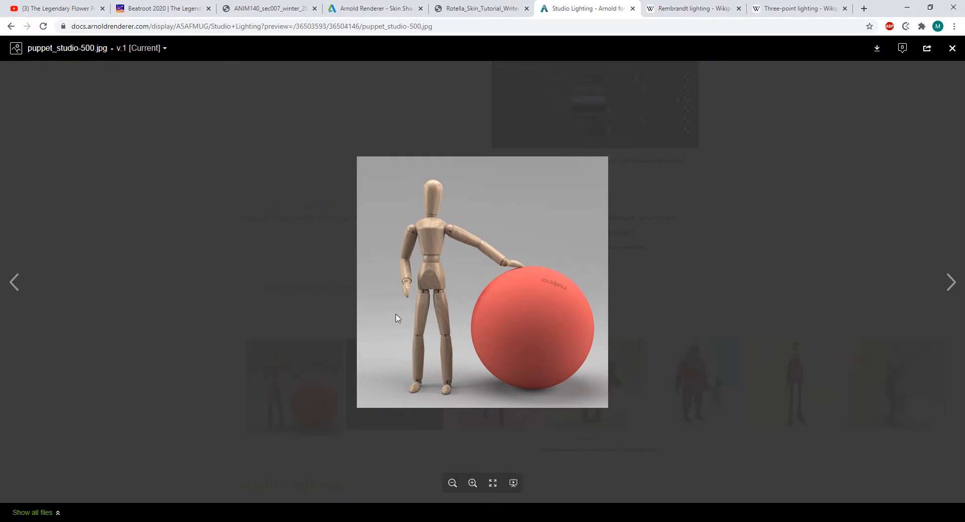
pyautogui.click(677, 251)
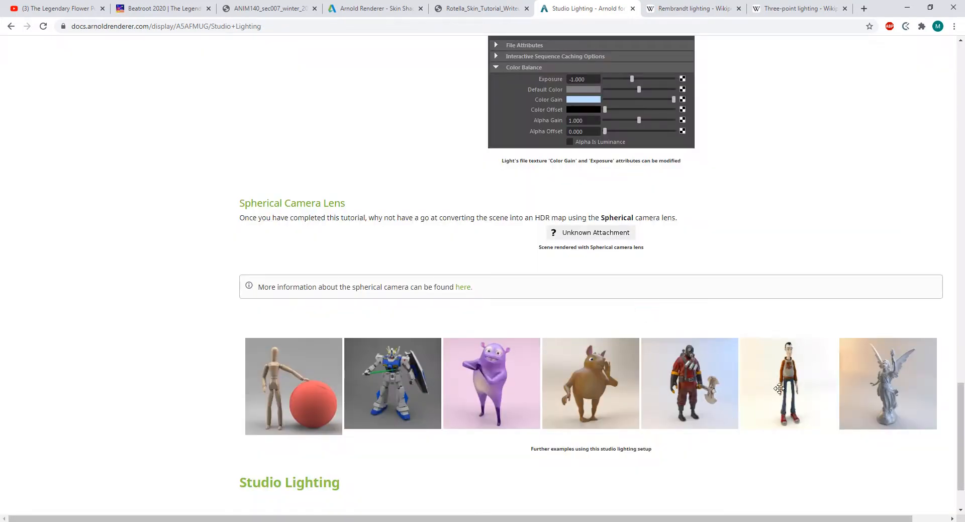
pyautogui.click(907, 394)
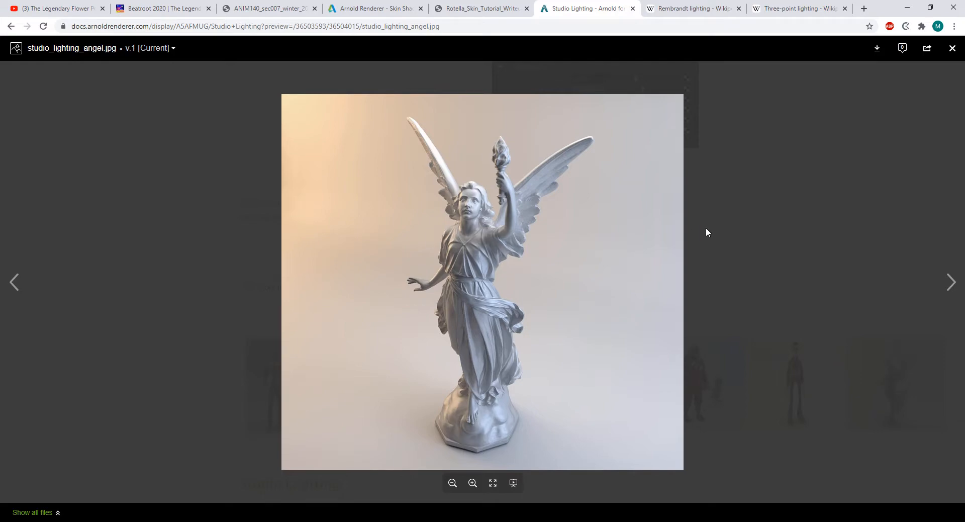
pyautogui.click(748, 252)
# Switch back to Maya and compare the key and fill lights by selecting each of them in a front view of the bust
pyautogui.click(413, 521)
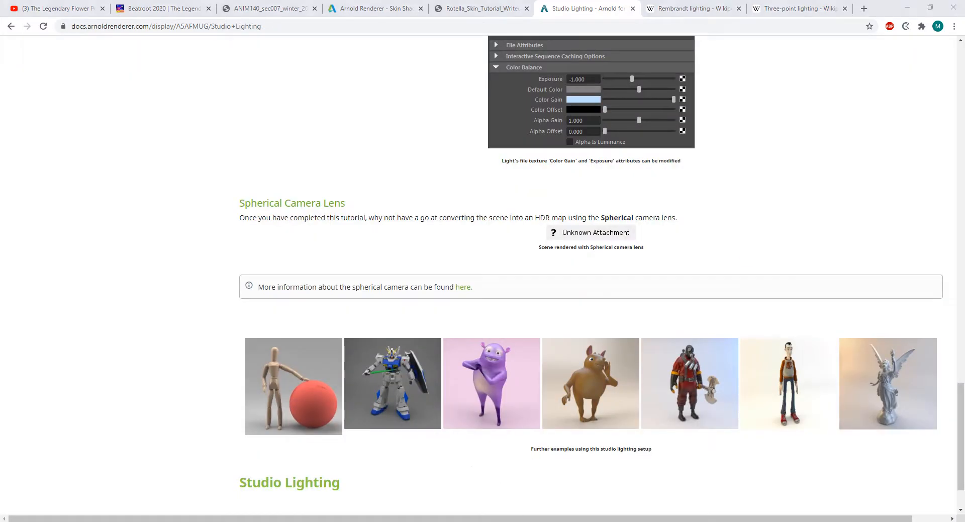
pyautogui.click(435, 503)
pyautogui.keyDown('alt'); pyautogui.moveTo(579, 296); pyautogui.dragTo(476, 300); pyautogui.keyUp('alt')
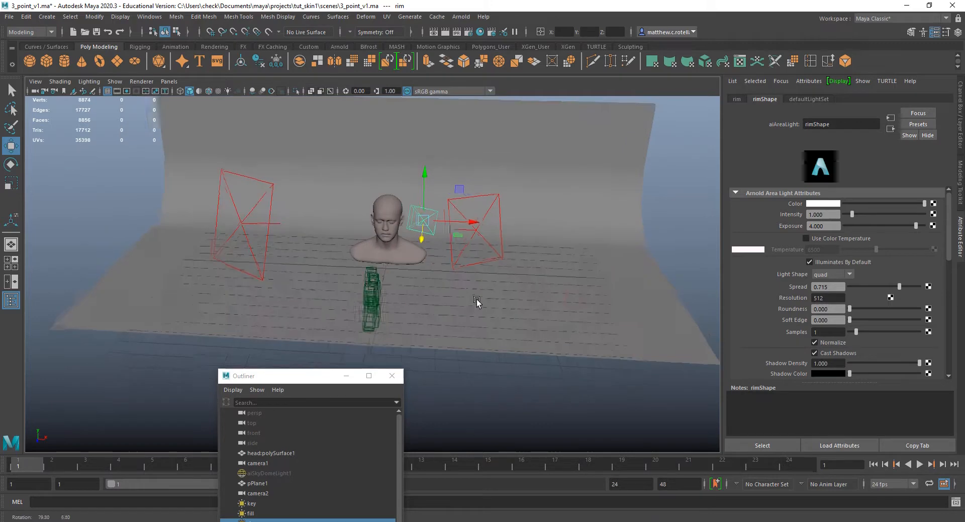
pyautogui.click(239, 223)
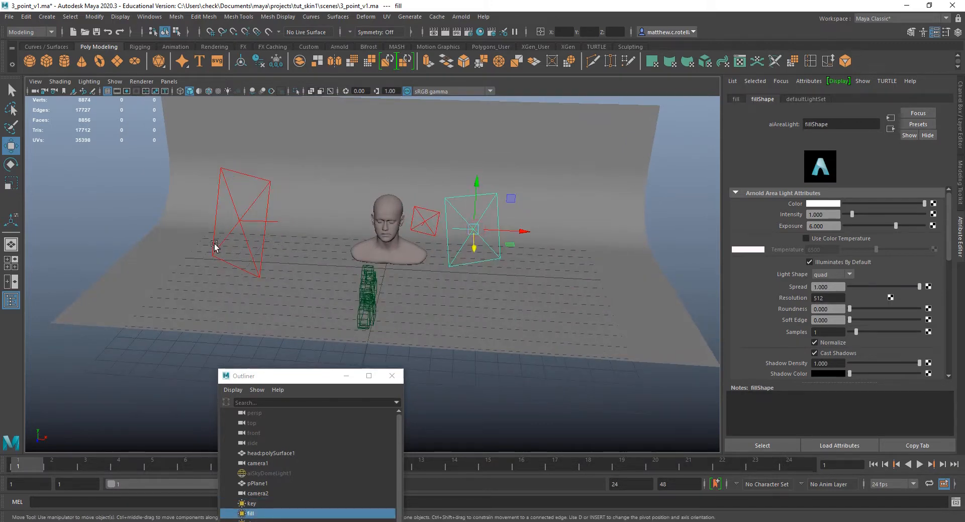
pyautogui.click(236, 220)
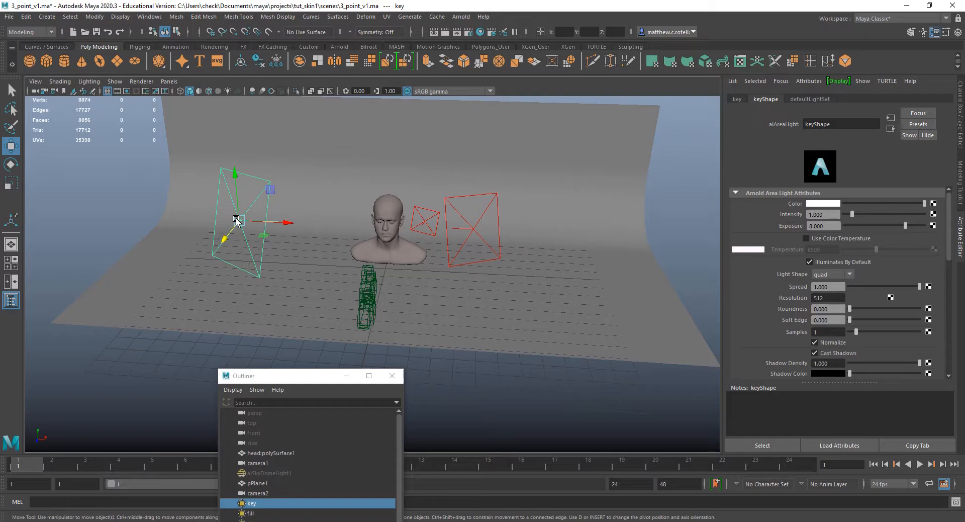
pyautogui.click(472, 228)
# Move the Outliner off the viewport so the bust, lights and cameras can be viewed unobstructed
pyautogui.scroll(5, 471, 230)
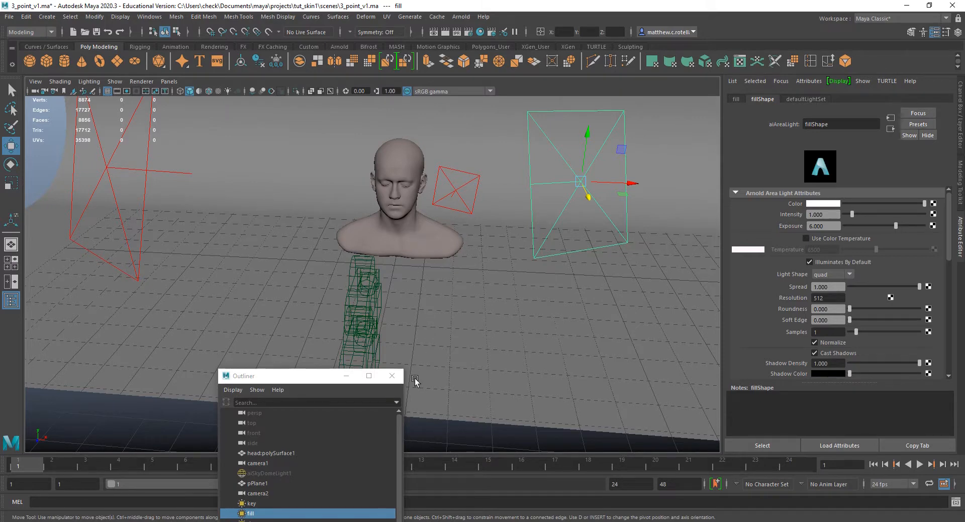
pyautogui.moveTo(303, 375); pyautogui.dragTo(1, 372)
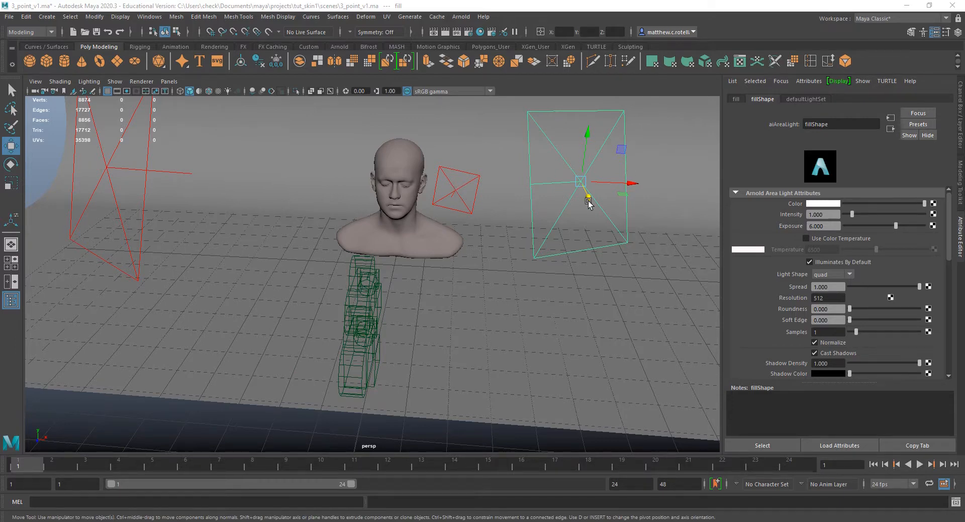
pyautogui.keyDown('alt'); pyautogui.moveTo(540, 226); pyautogui.dragTo(553, 226); pyautogui.keyUp('alt')
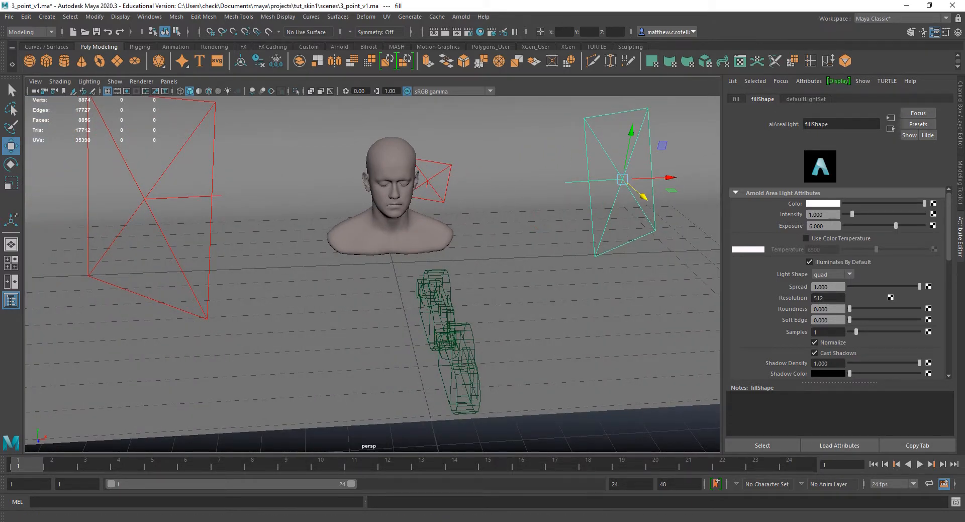
# Open key_focused.jpg from the images folder, compare it with the key_fill.png render, and return to Maya
pyautogui.moveTo(283, 520)
pyautogui.click(324, 507)
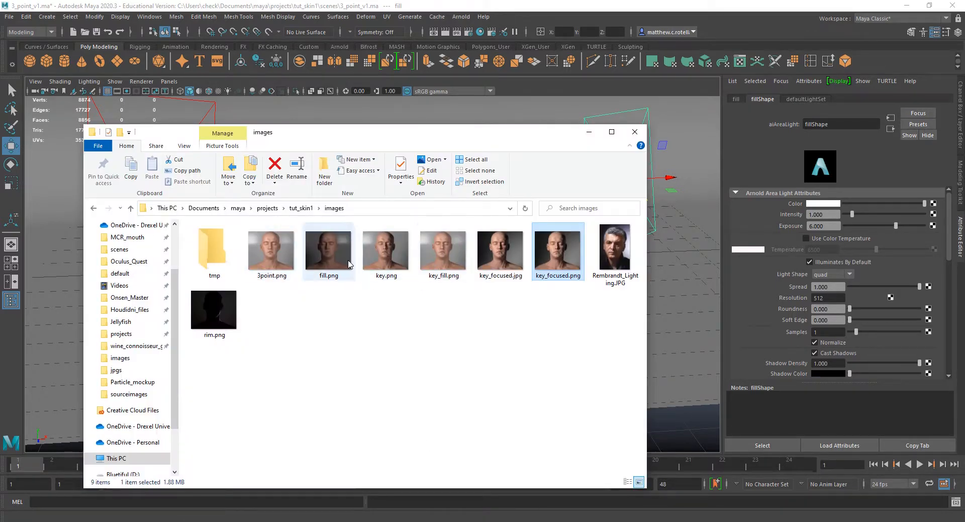
pyautogui.click(502, 261)
pyautogui.doubleClick(501, 261)
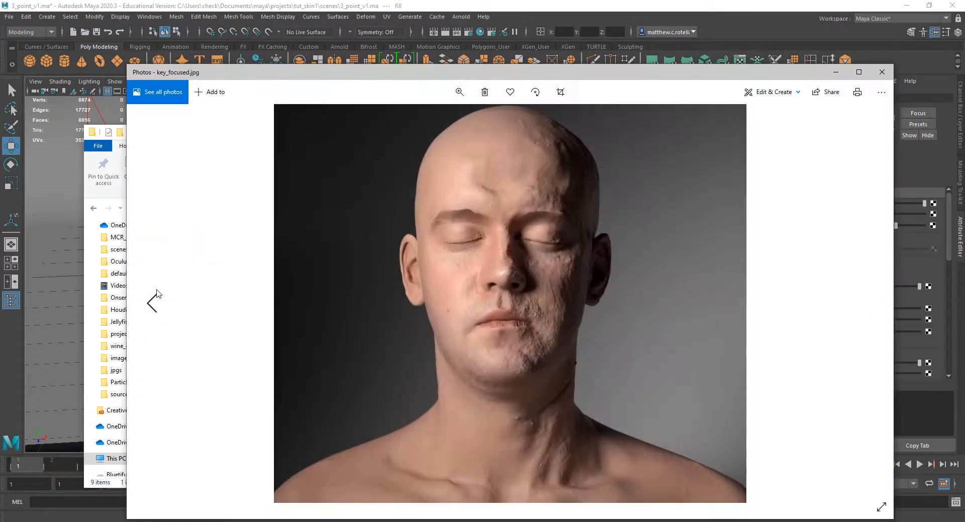
pyautogui.press('Left')
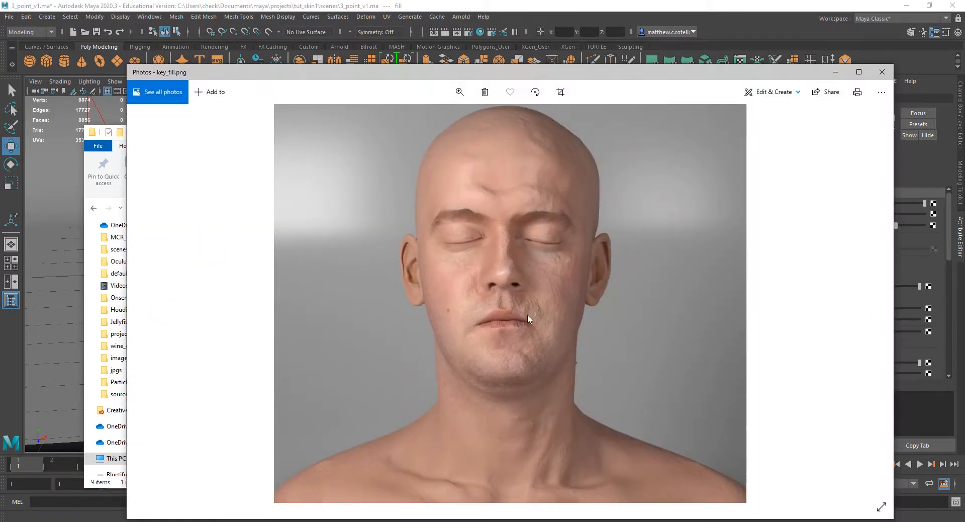
pyautogui.click(871, 300)
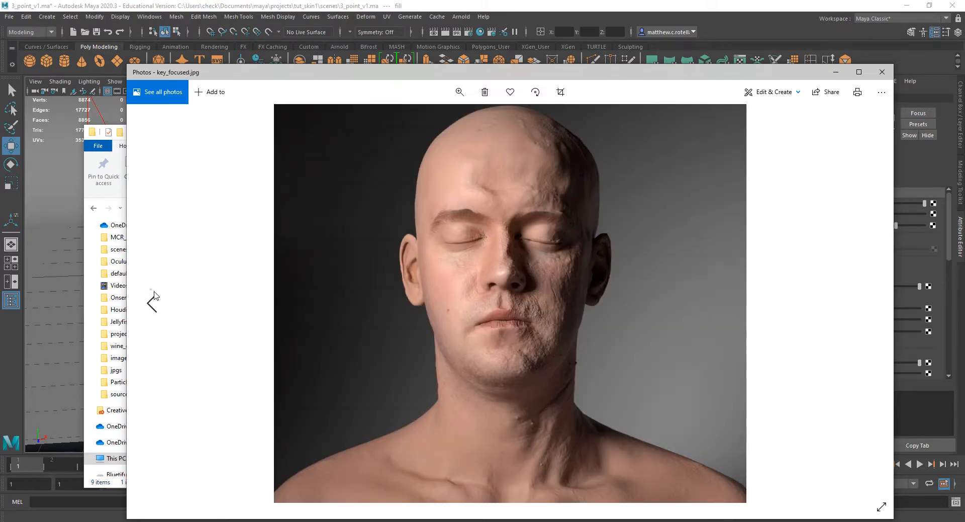
pyautogui.click(150, 290)
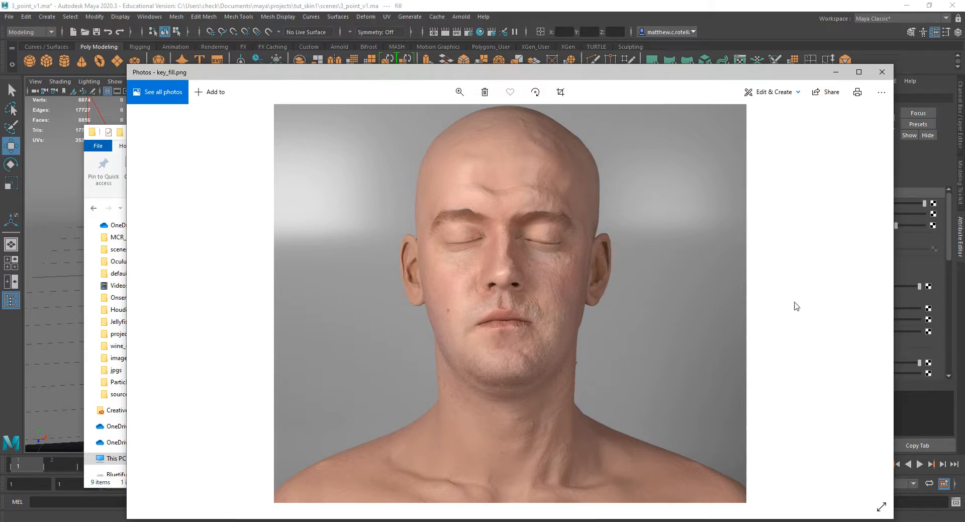
pyautogui.click(474, 3)
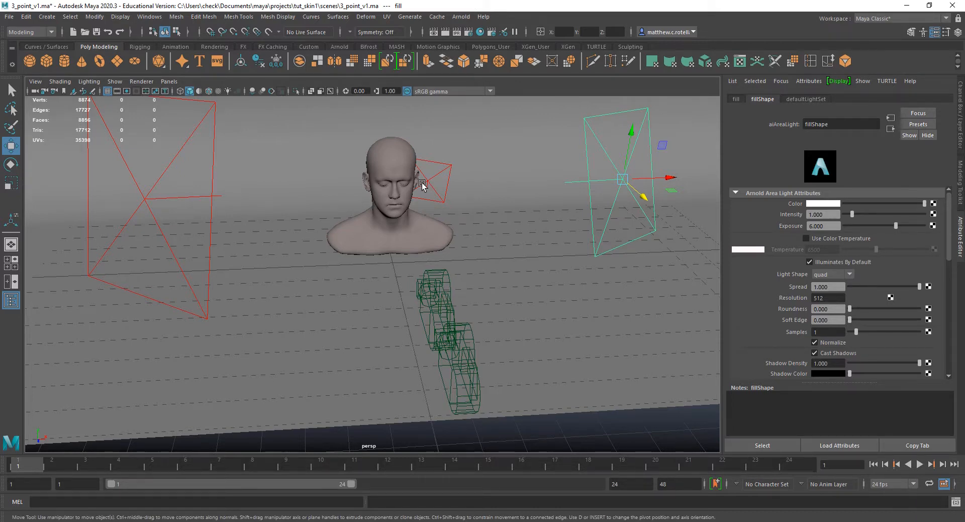
# Bring the key_fill.png render back up, compare it with key_focused.jpg and key.png, and close the image viewer
pyautogui.moveTo(407, 520)
pyautogui.moveTo(649, 520)
pyautogui.click(727, 491)
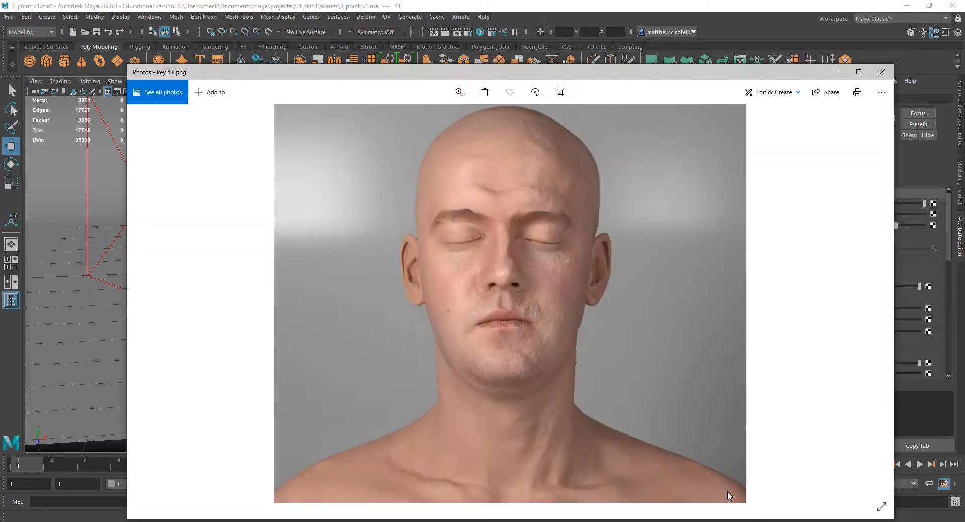
pyautogui.click(668, 435)
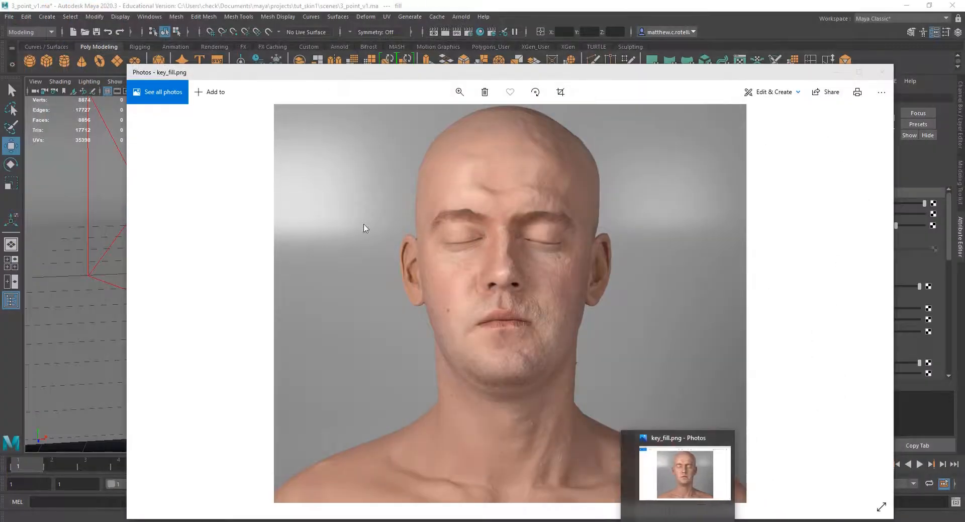
pyautogui.click(862, 285)
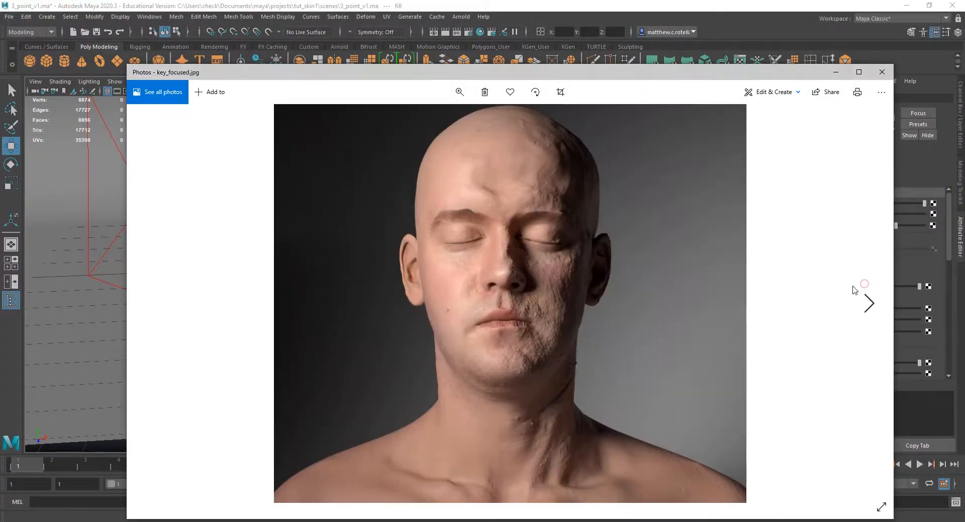
pyautogui.click(164, 293)
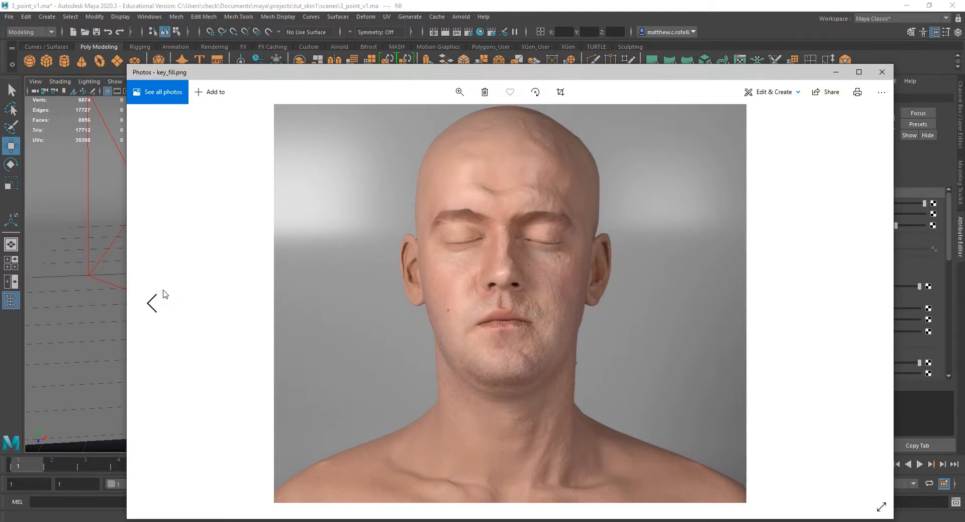
pyautogui.click(152, 302)
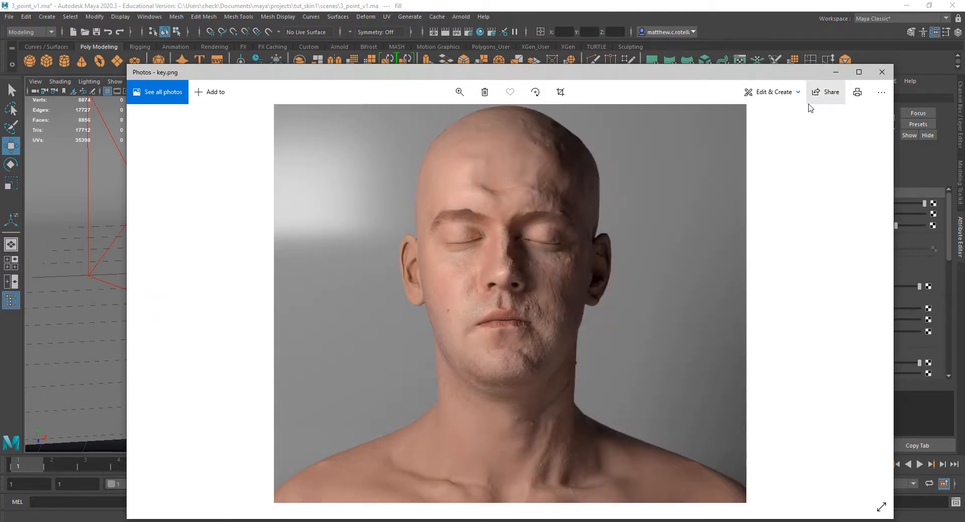
pyautogui.click(882, 72)
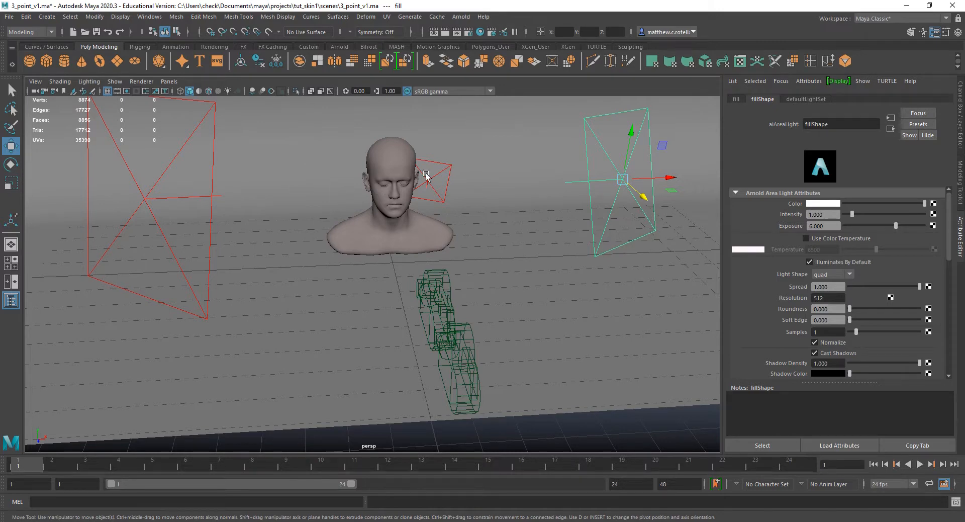
# Set the key area light's samples to 3
pyautogui.moveTo(429, 322)
pyautogui.keyDown('alt'); pyautogui.mouseDown()
pyautogui.moveTo(416, 315)
pyautogui.moveTo(422, 334)
pyautogui.mouseUp(); pyautogui.keyUp('alt')
pyautogui.keyDown('alt'); pyautogui.moveTo(422, 333); pyautogui.dragTo(422, 267, button='right'); pyautogui.keyUp('alt')
pyautogui.keyDown('alt'); pyautogui.moveTo(422, 266); pyautogui.dragTo(468, 267); pyautogui.keyUp('alt')
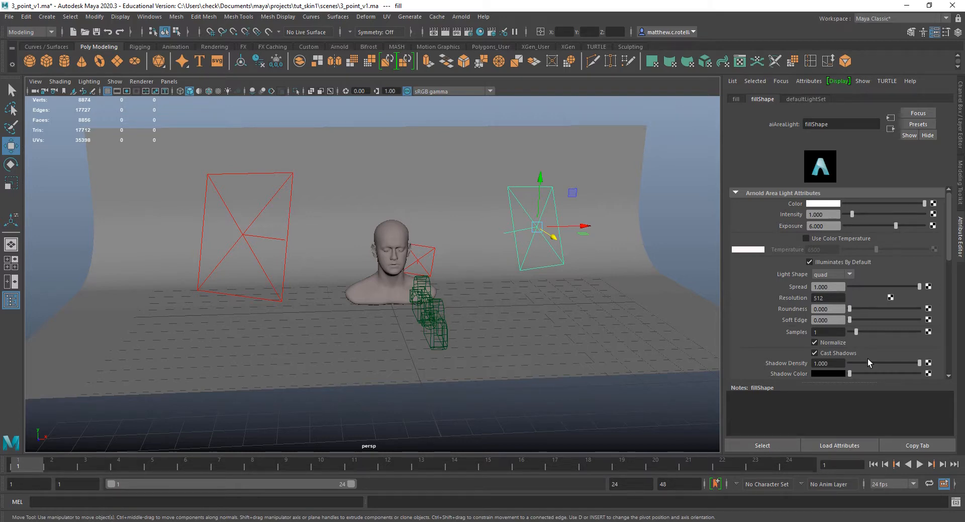
pyautogui.click(242, 230)
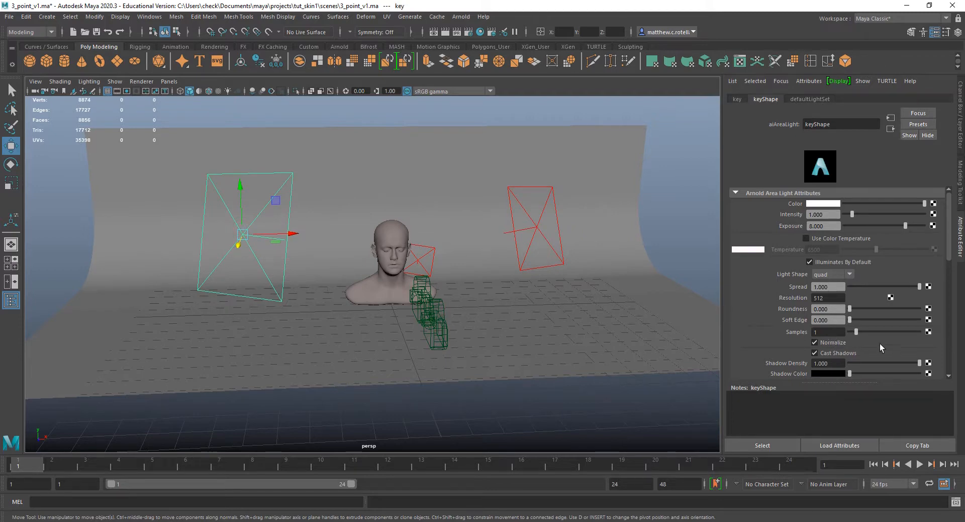
pyautogui.doubleClick(835, 333)
pyautogui.write('3')
pyautogui.press('Return')
# Set the fill area light's samples to 3
pyautogui.click(538, 230)
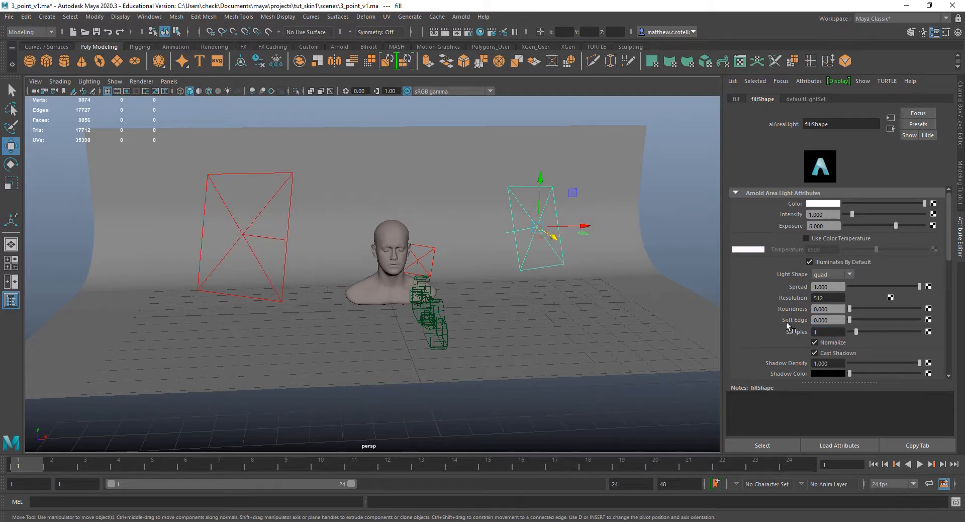
pyautogui.doubleClick(828, 333)
pyautogui.write('3')
pyautogui.press('Return')
# Set the rim area light's samples to 3
pyautogui.click(419, 259)
pyautogui.doubleClick(816, 332)
pyautogui.write('3')
pyautogui.press('Return')
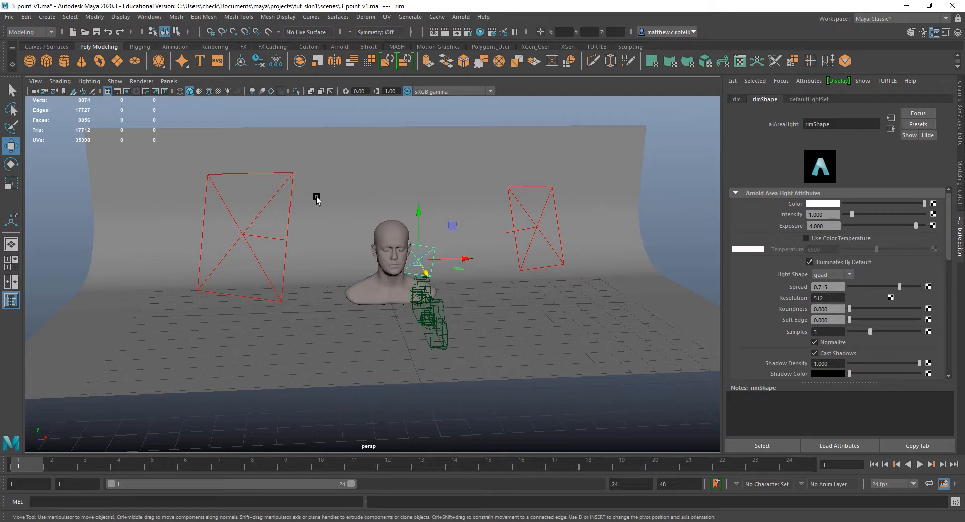
# Reselect the key light to review its attributes and its placement around the bust from closer up
pyautogui.click(240, 234)
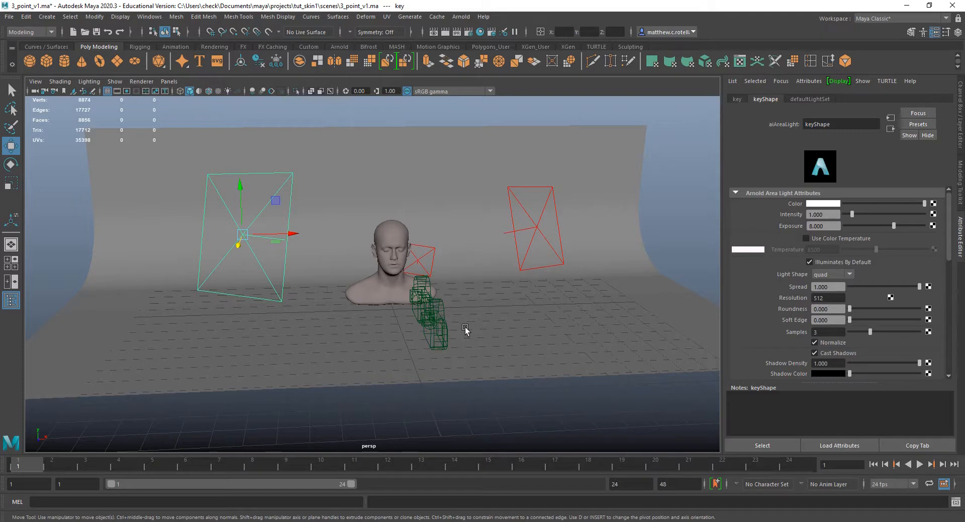
pyautogui.scroll(3, 418, 300)
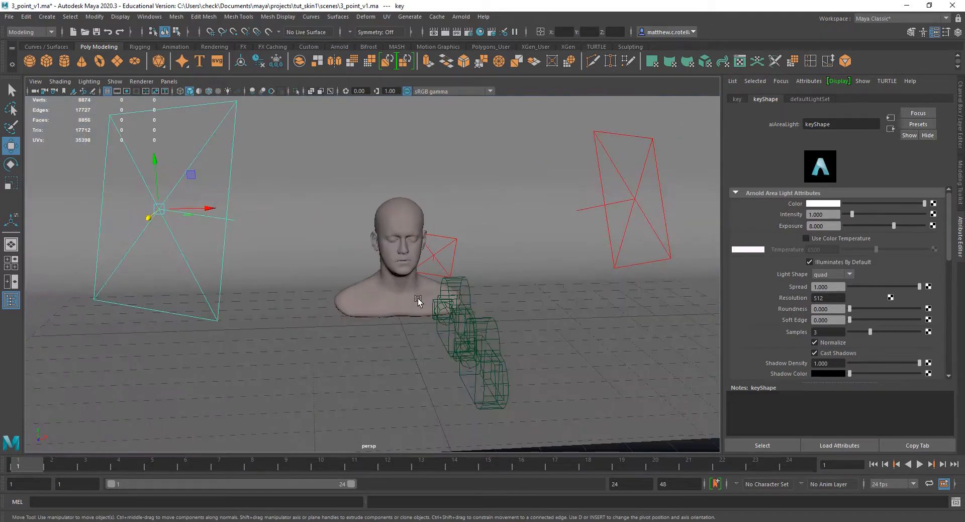